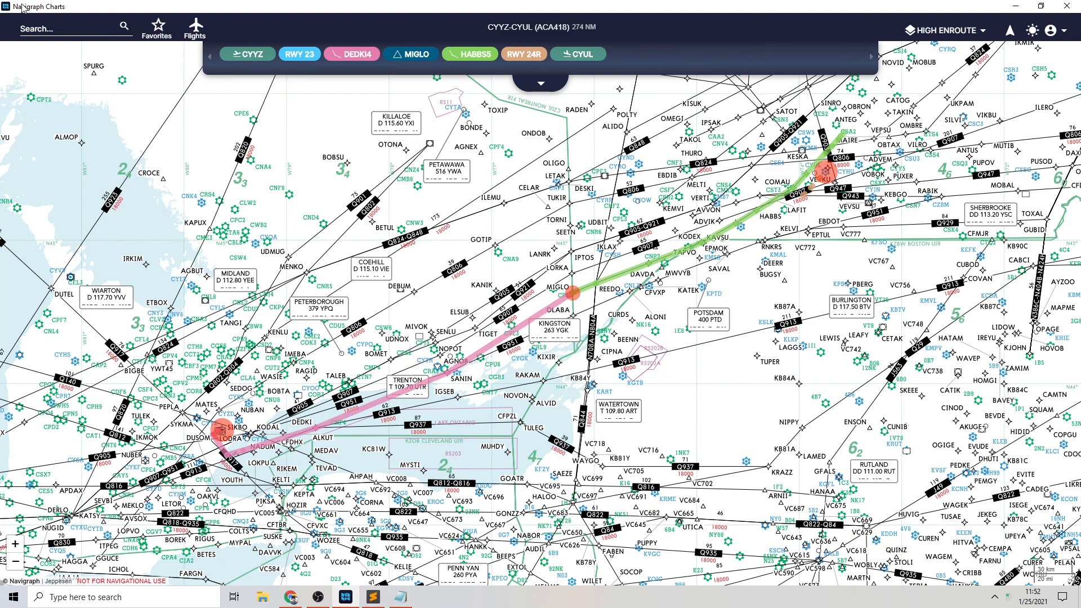
Search for airport EGLL, open its chart list and browse the STAR and REF charts.
click(41, 25)
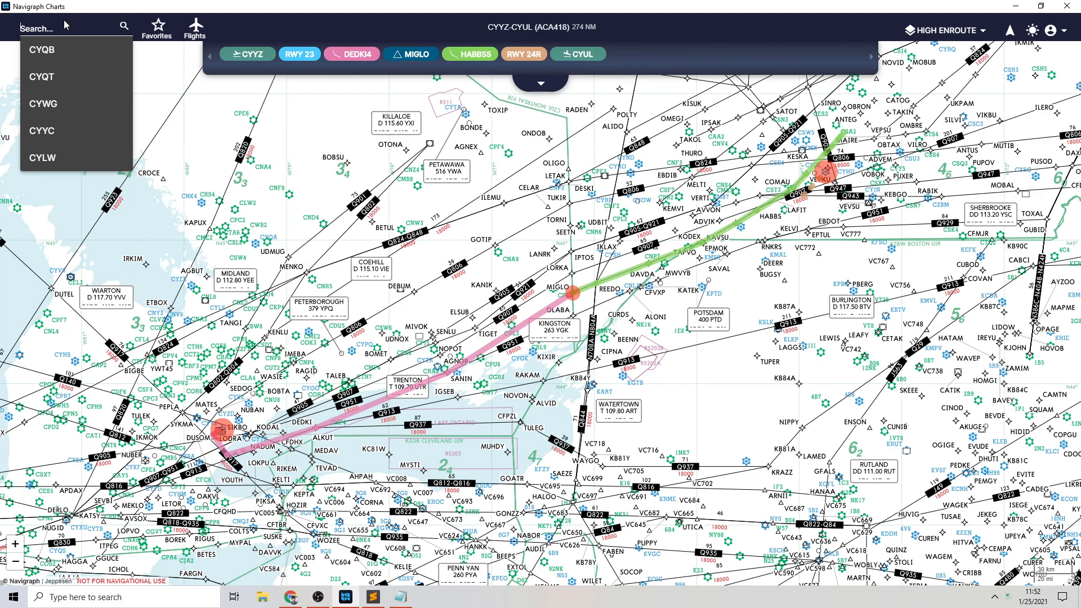
text(EGLL)
key(Return)
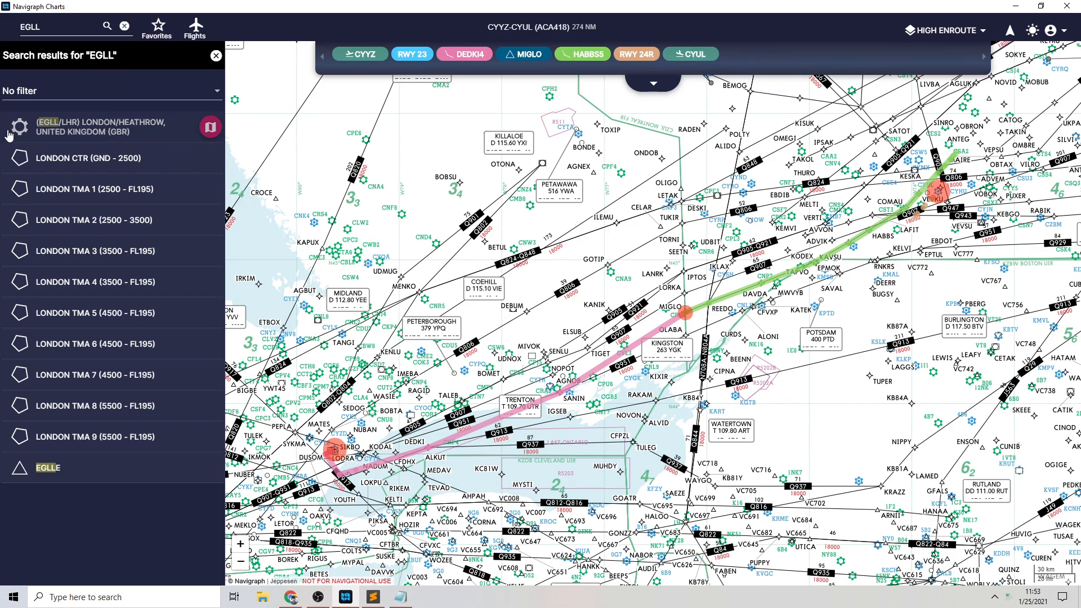
click(208, 136)
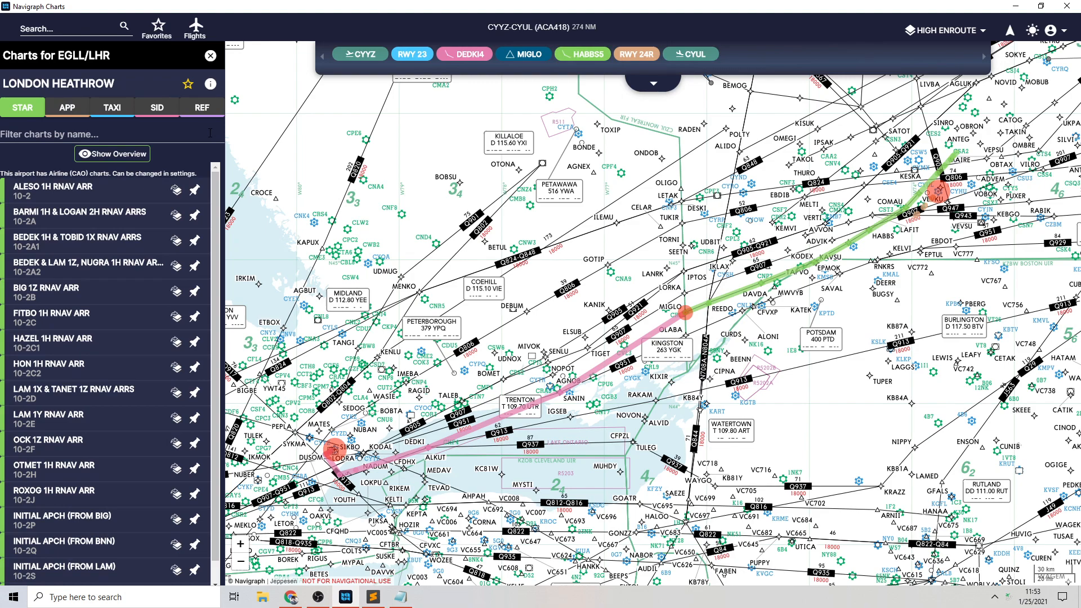
scroll(205, 228, down, 1)
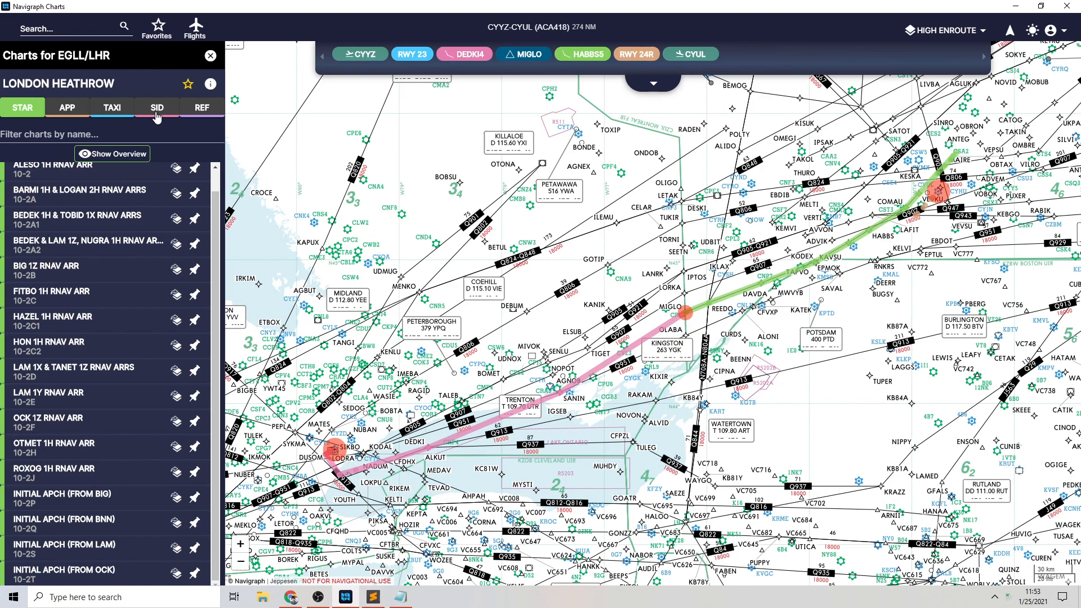
click(217, 106)
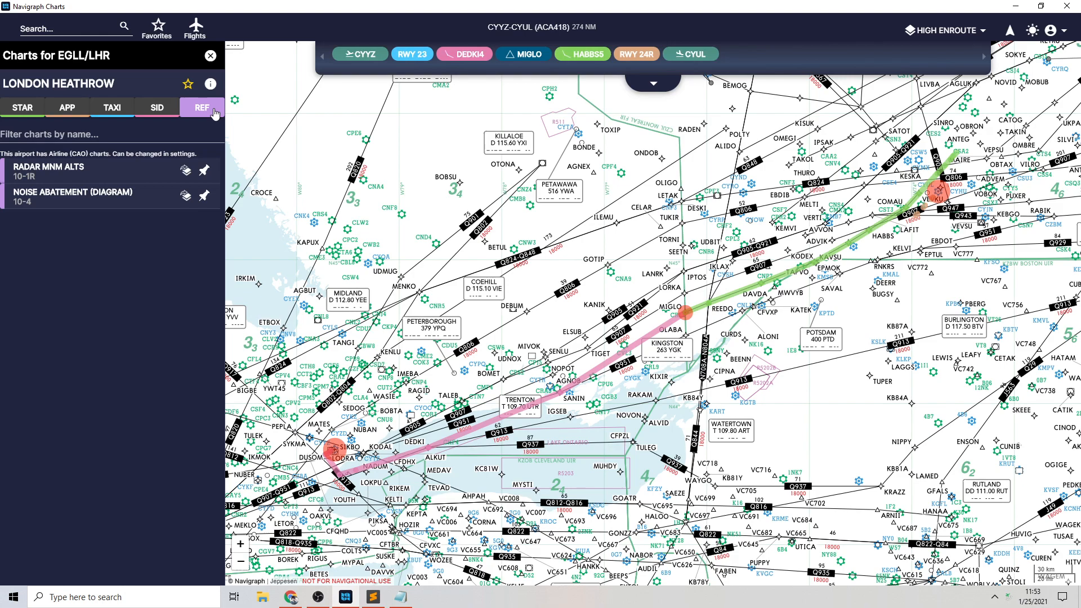
Open London Heathrow's airport information and review its runways, communication frequencies and general details.
click(189, 84)
click(210, 84)
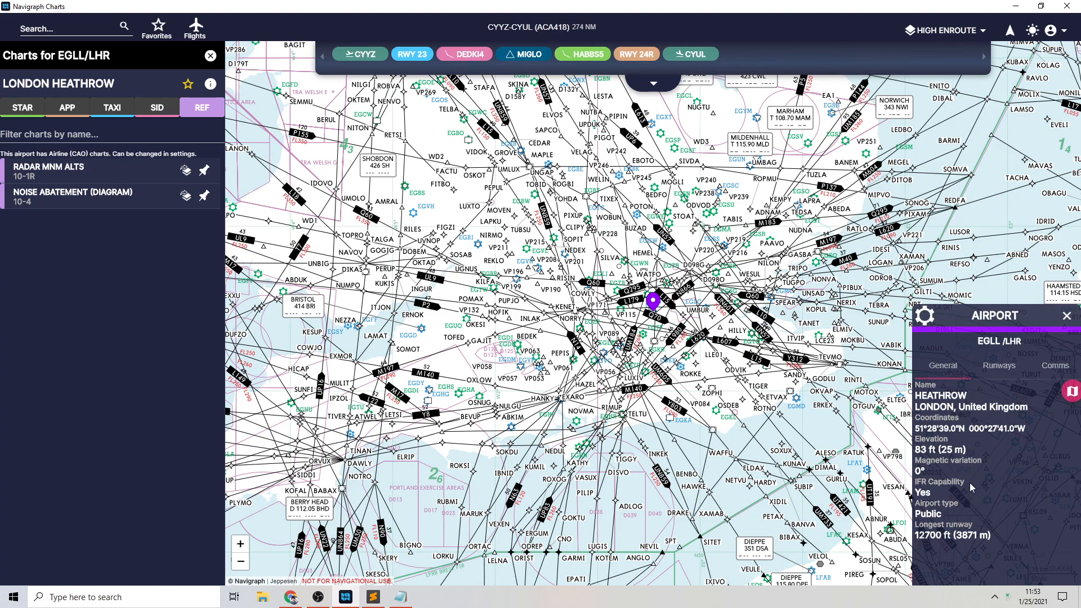
click(1006, 375)
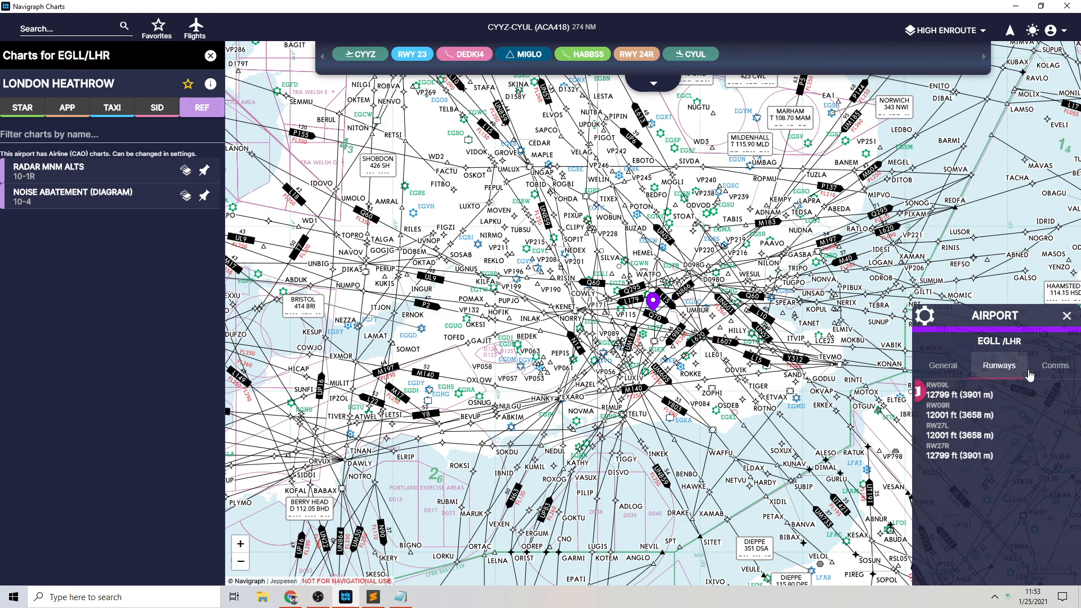
click(1047, 370)
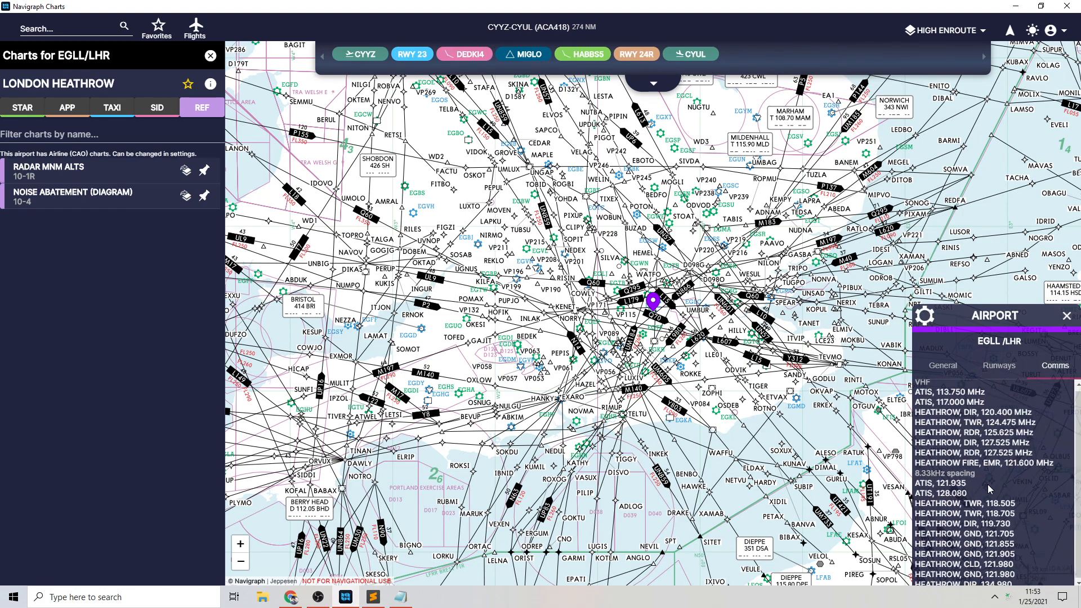
click(1000, 367)
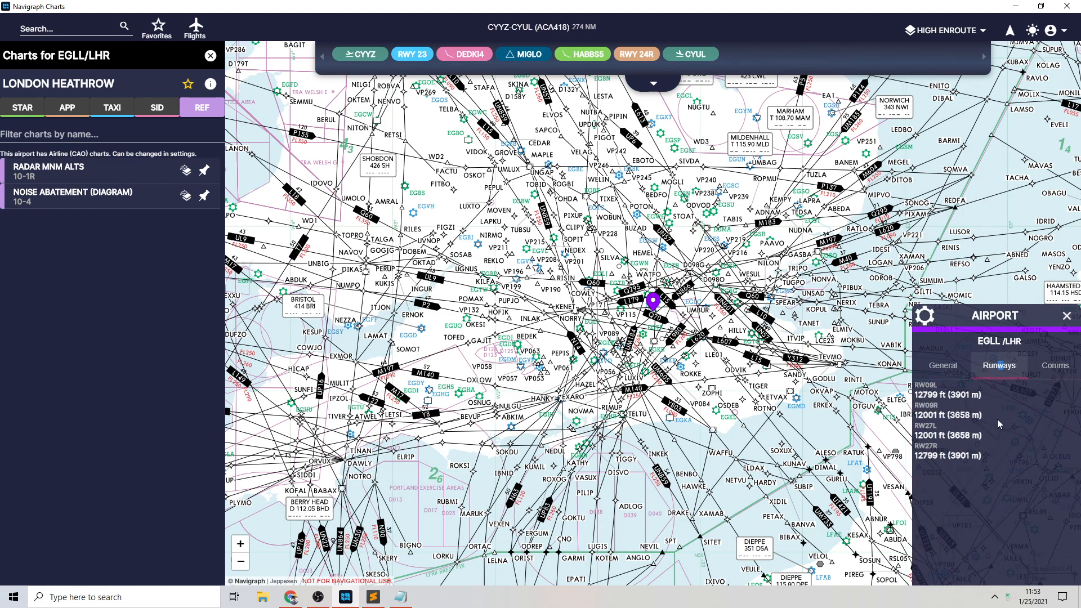
click(945, 365)
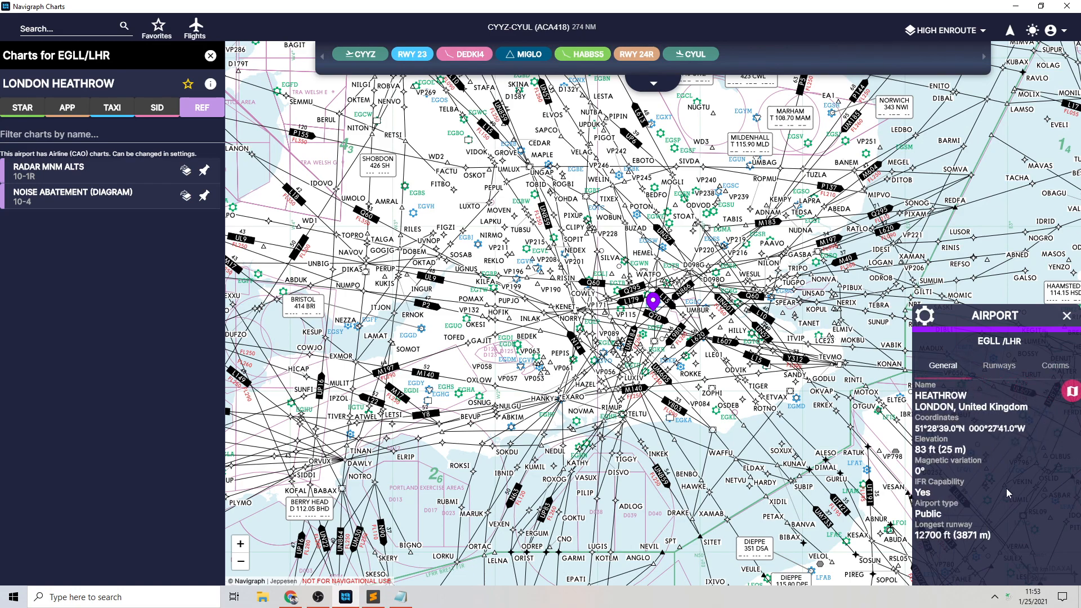
click(1064, 325)
Search for HUH and show the WHATCOM VORTAC on the map.
click(97, 30)
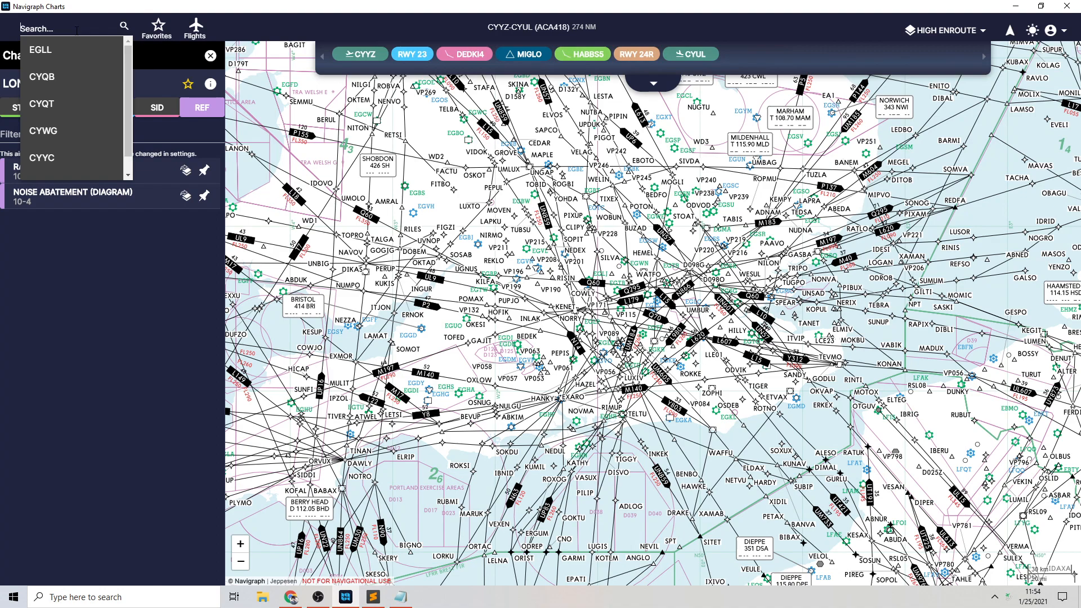
text(HUH)
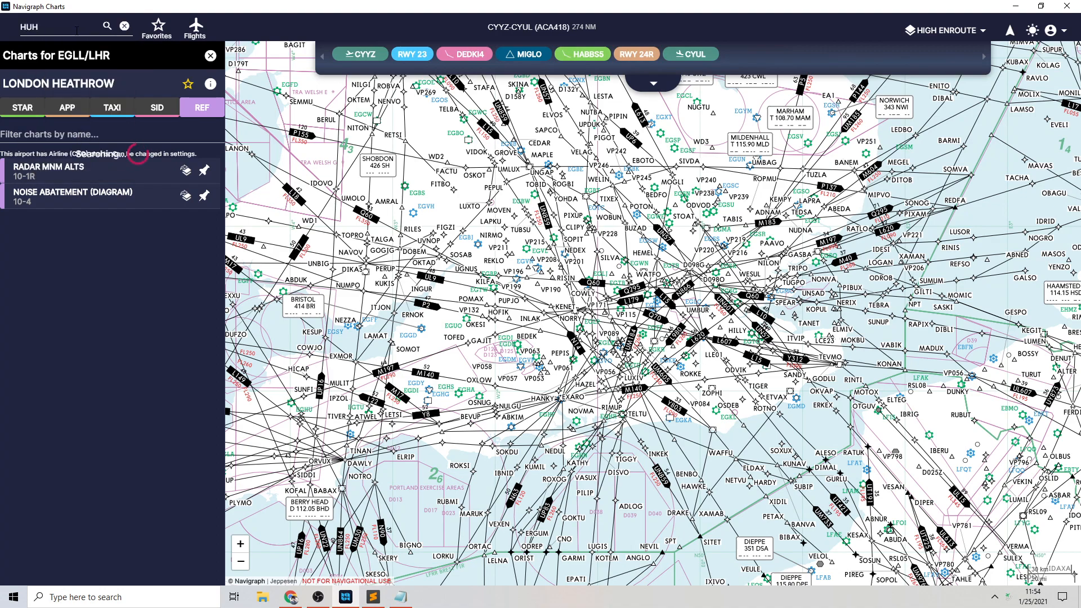
key(Return)
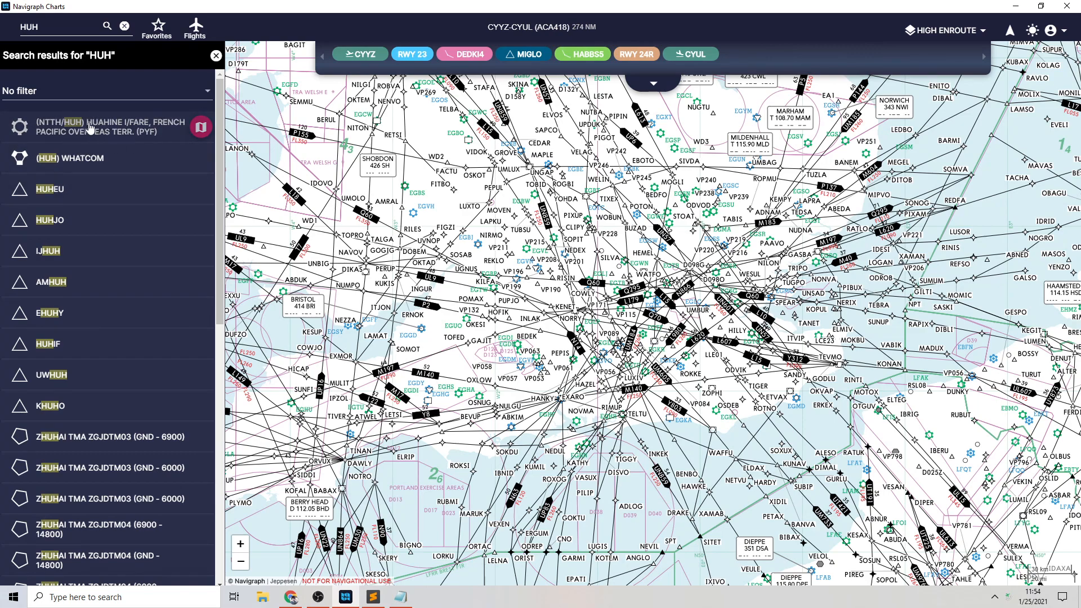
click(49, 163)
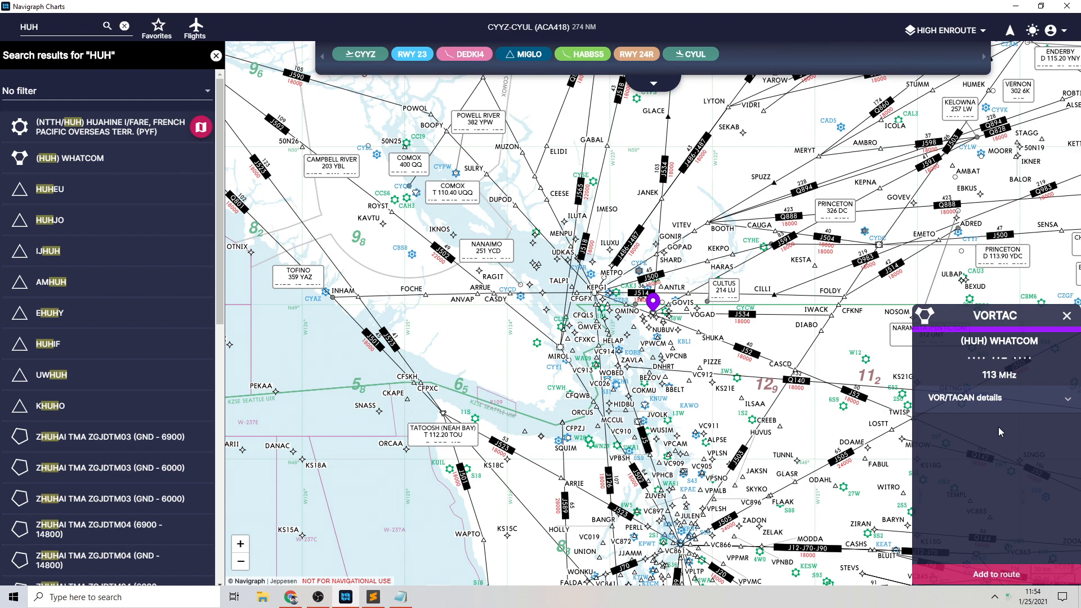
Expand the WHATCOM VORTAC's details, read through its Morse identifier and station data, and close the information.
click(1043, 403)
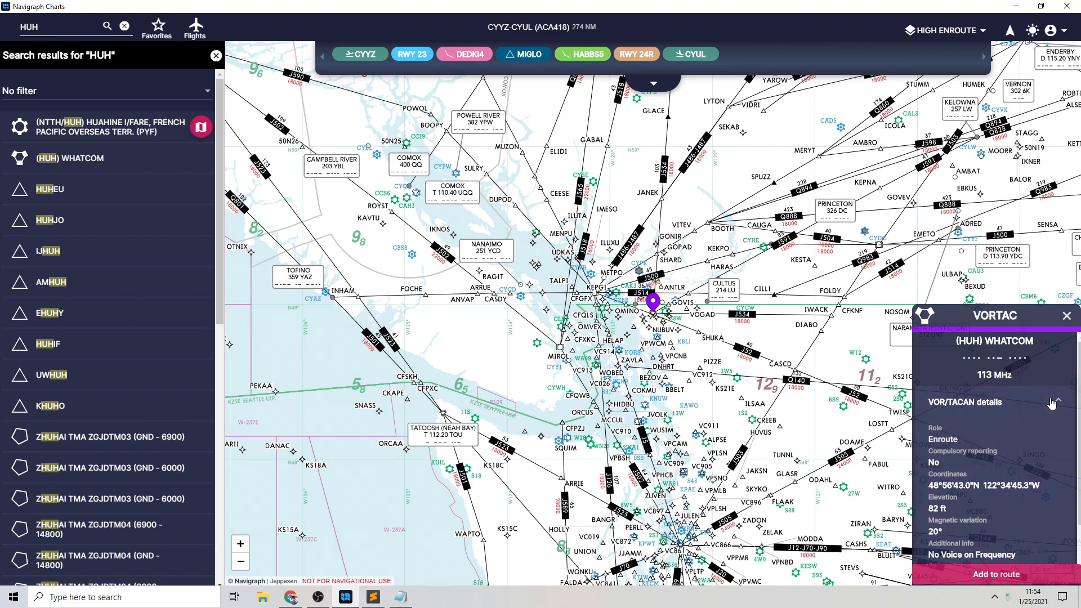
scroll(990, 373, down, 1)
scroll(989, 372, up, 1)
drag(960, 358, 1026, 355)
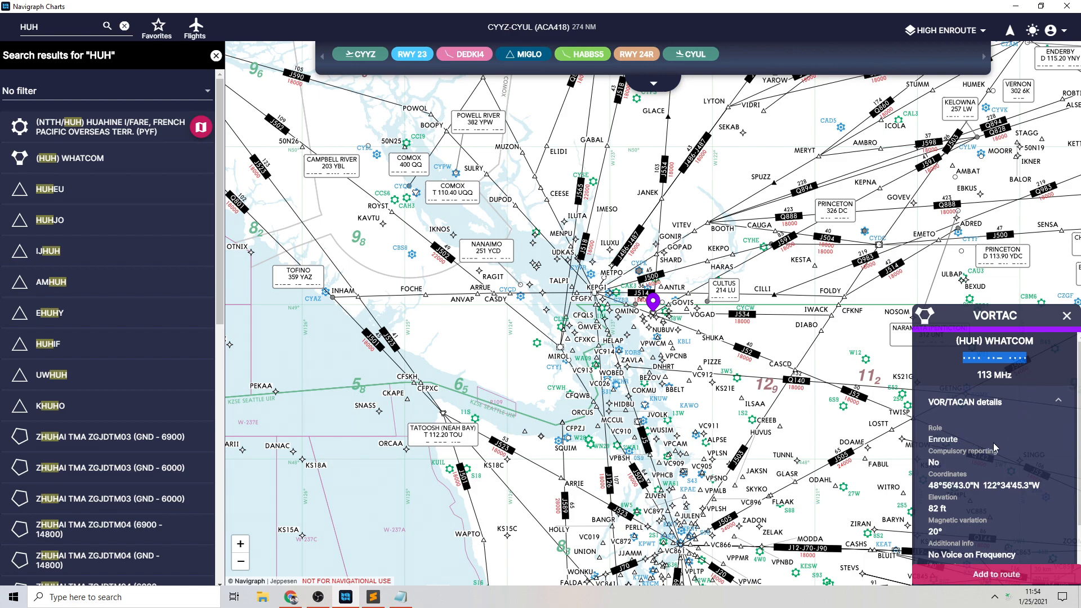
scroll(993, 443, down, 1)
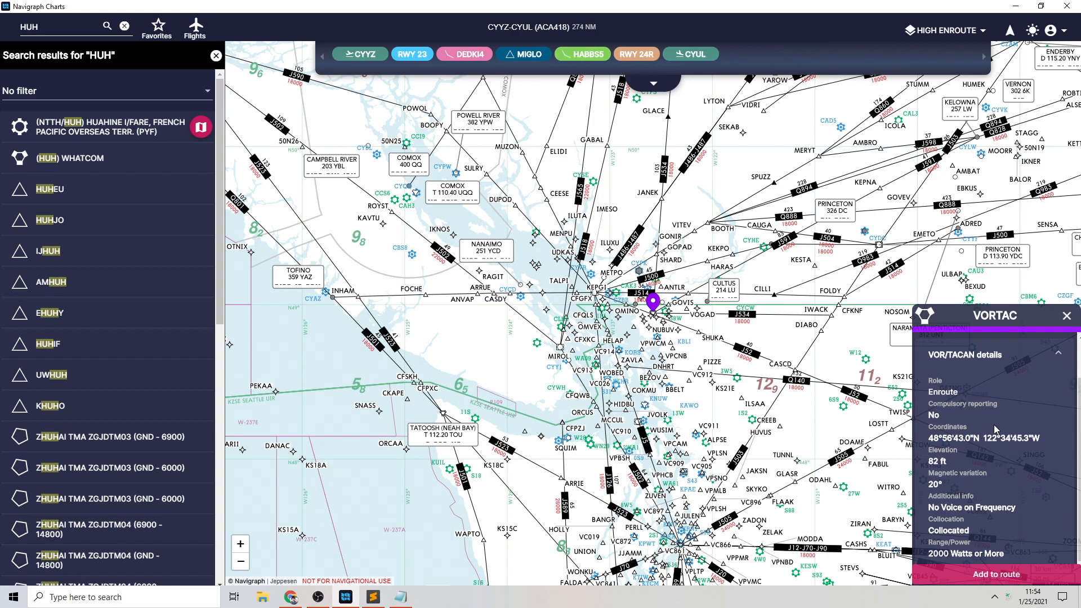
scroll(1005, 386, up, 1)
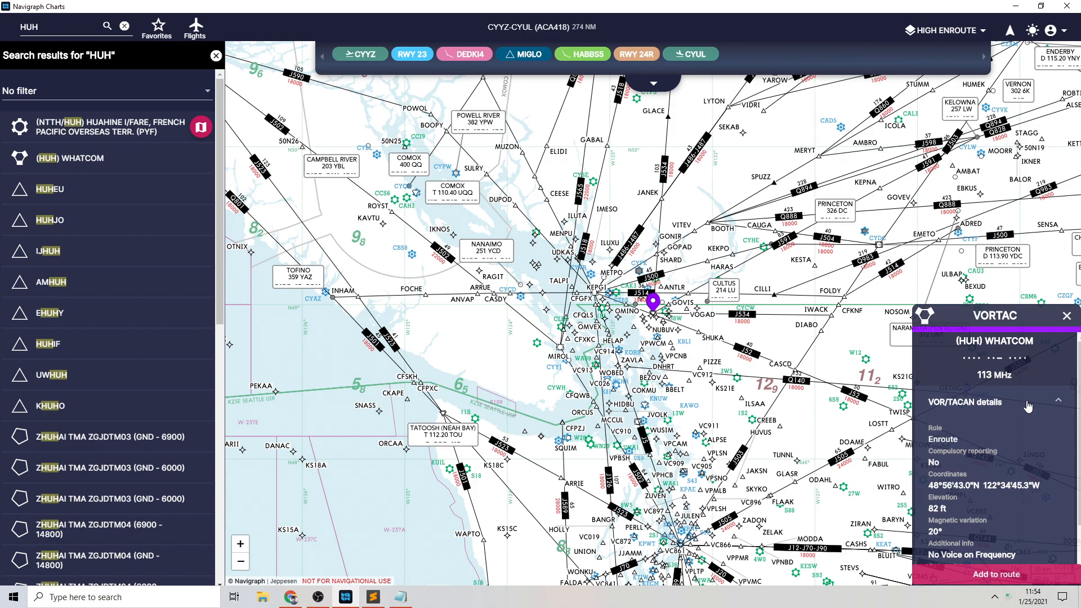
click(1027, 402)
click(1067, 315)
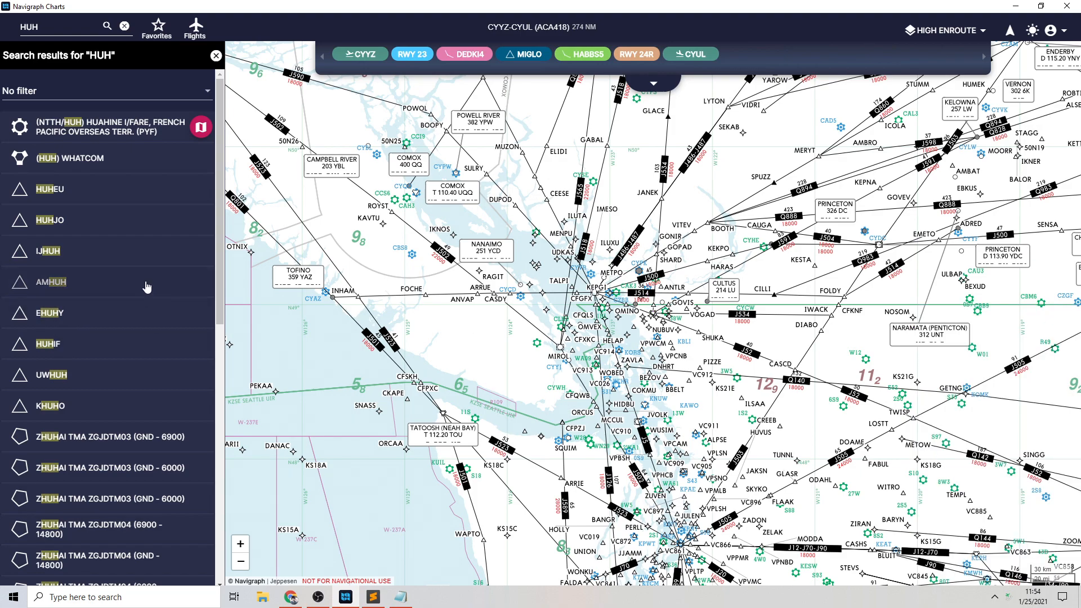
Find the two WHATCOM holding patterns in the search results and compare their STAR and approach details.
scroll(157, 309, down, 2)
scroll(133, 201, down, 8)
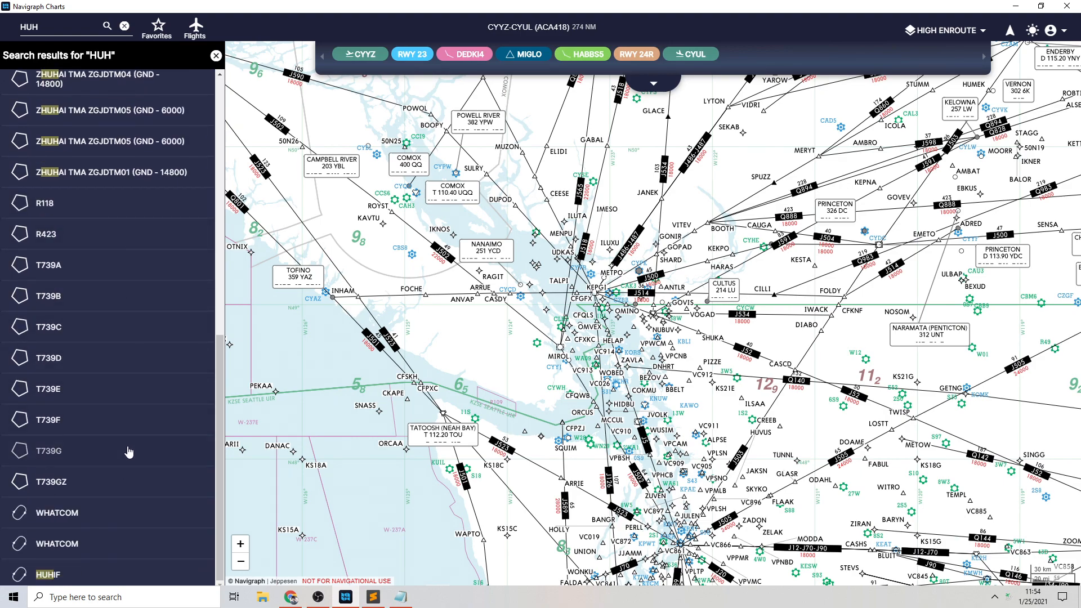
click(123, 525)
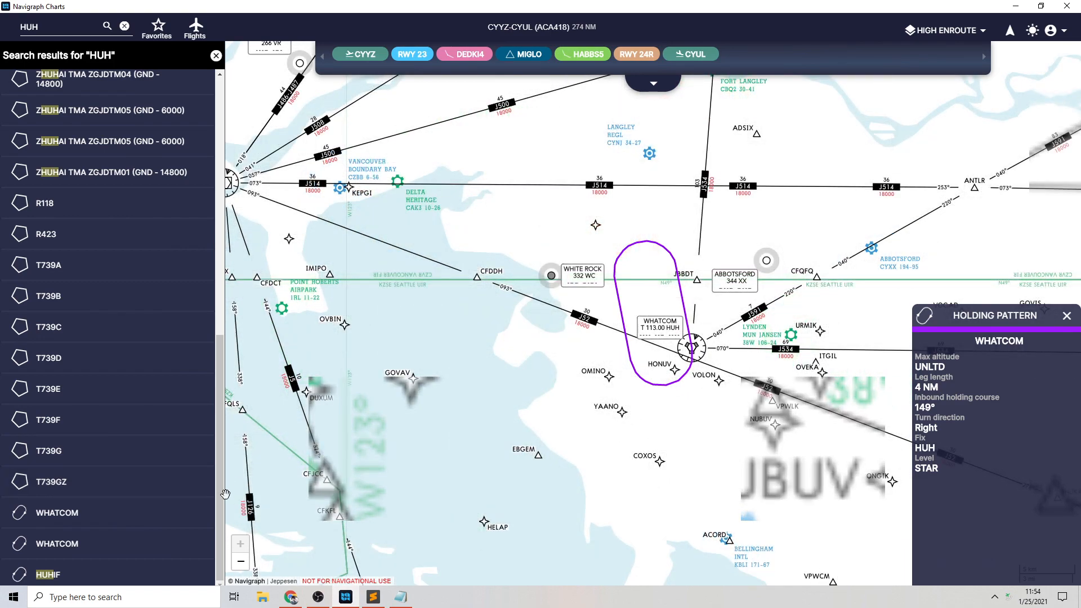
click(124, 532)
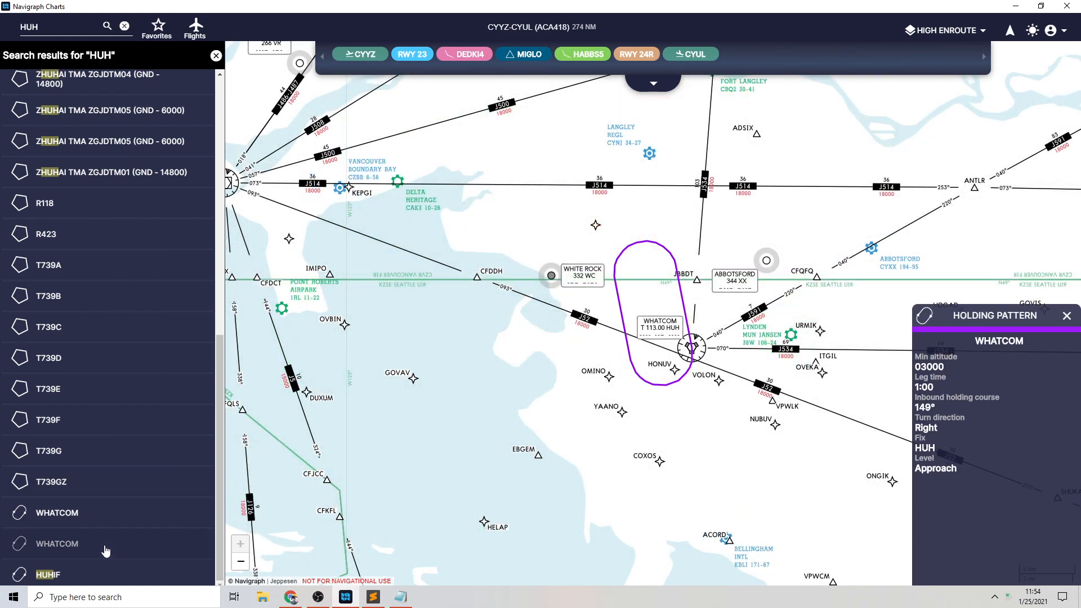
click(103, 515)
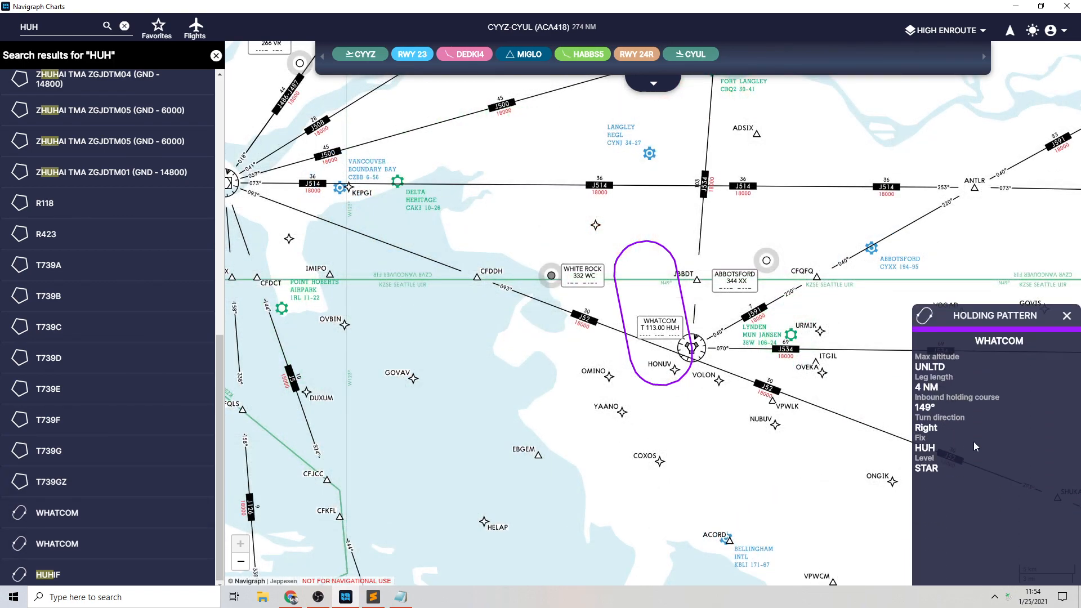
click(1066, 315)
Close the search results and the side panel, and check the list of favorites.
click(216, 56)
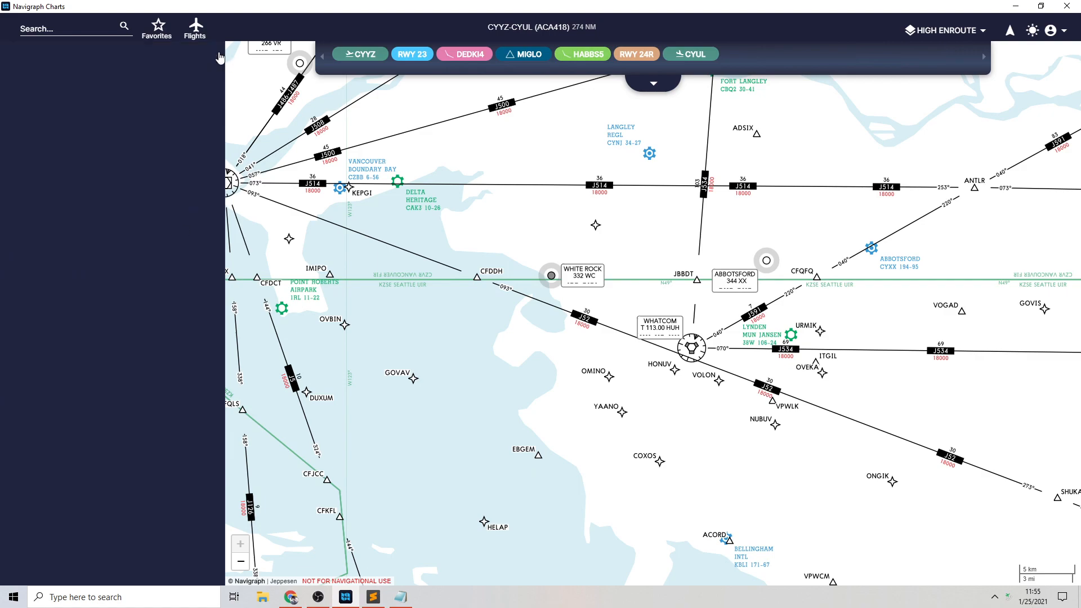
click(210, 55)
click(159, 27)
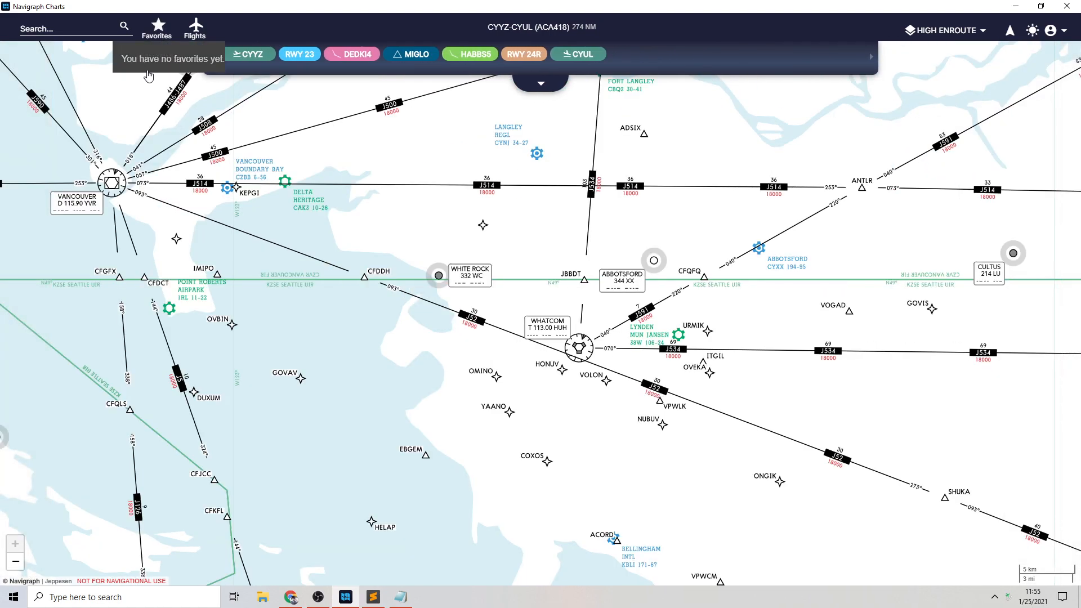
click(158, 32)
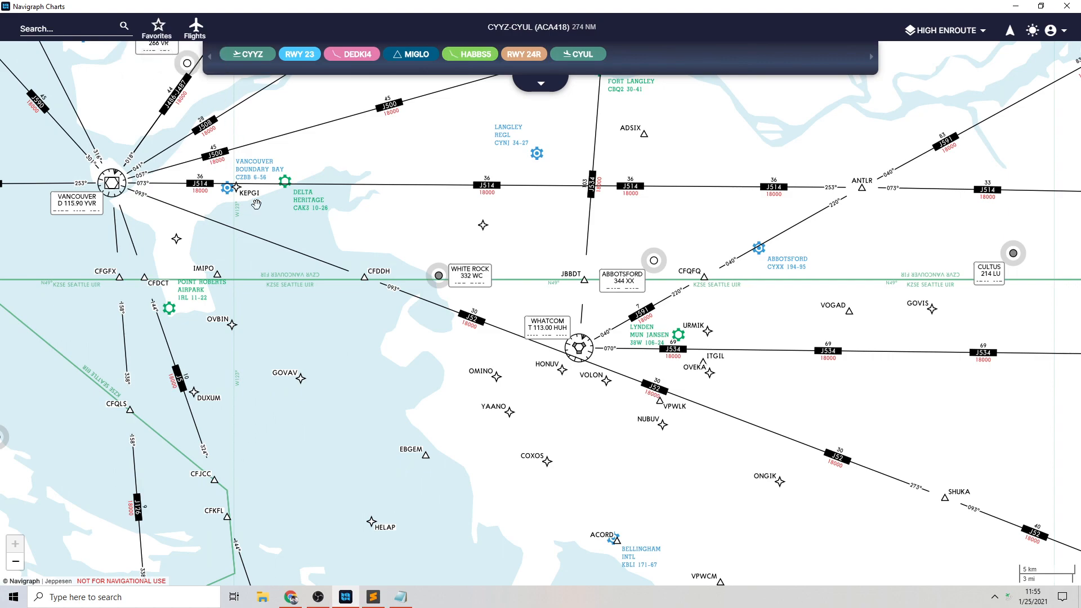
Review the ways of creating a new flight, including importing the latest SimBrief OFP, and cancel without creating one.
click(196, 36)
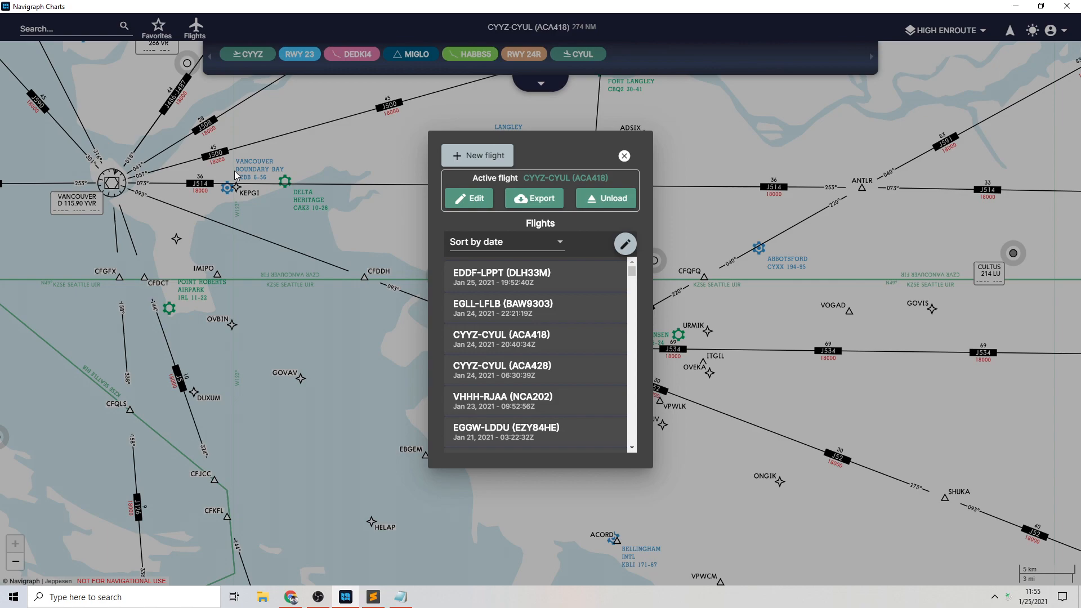
click(470, 154)
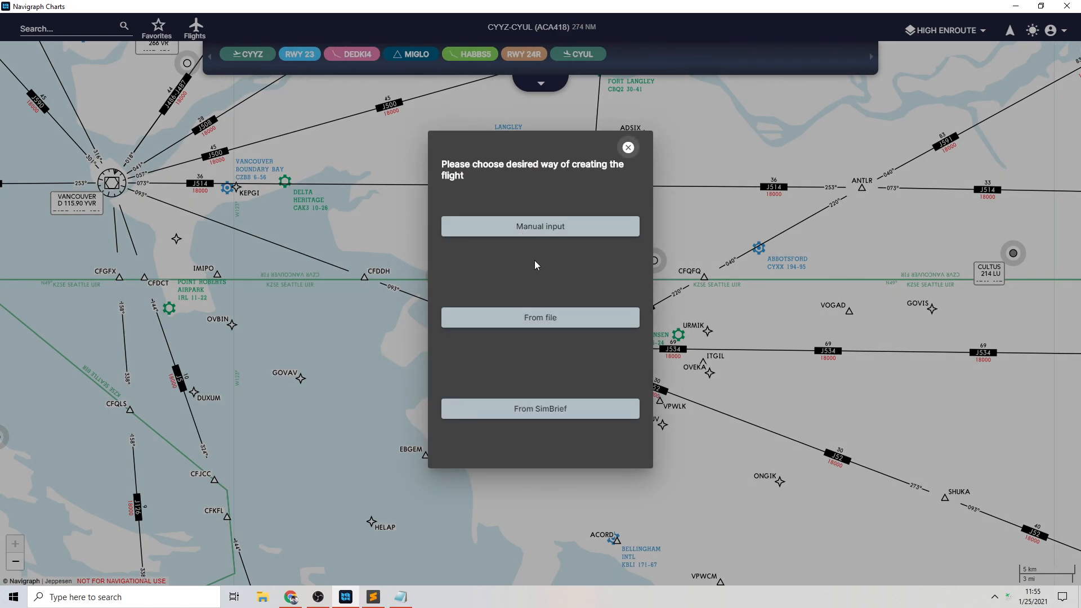
click(628, 147)
click(196, 29)
click(484, 153)
click(565, 417)
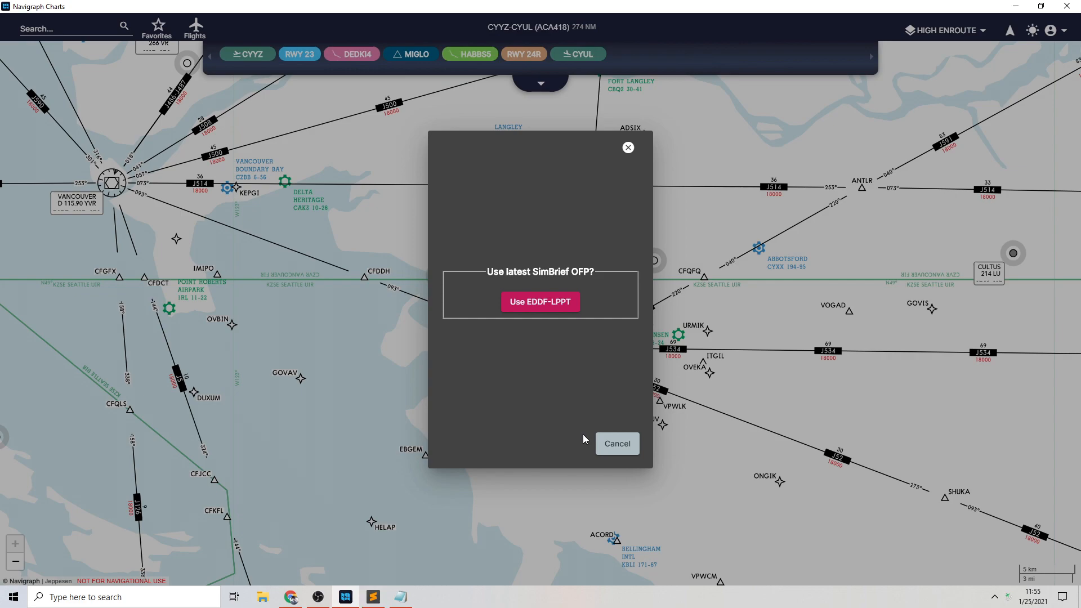
click(616, 444)
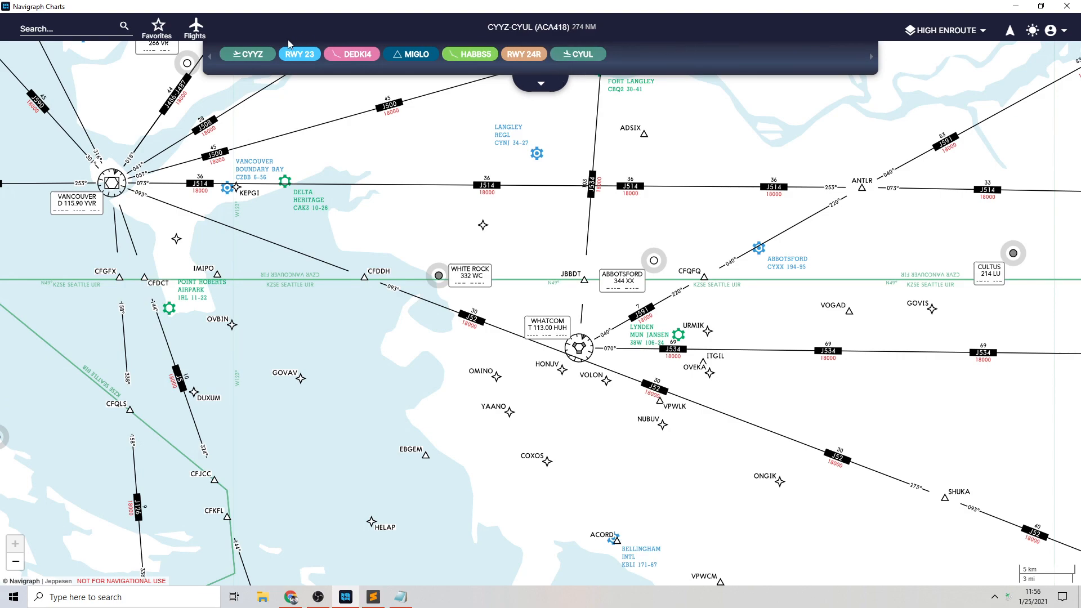
View the airport information for the active flight's origin, CYYZ, and close it.
click(253, 57)
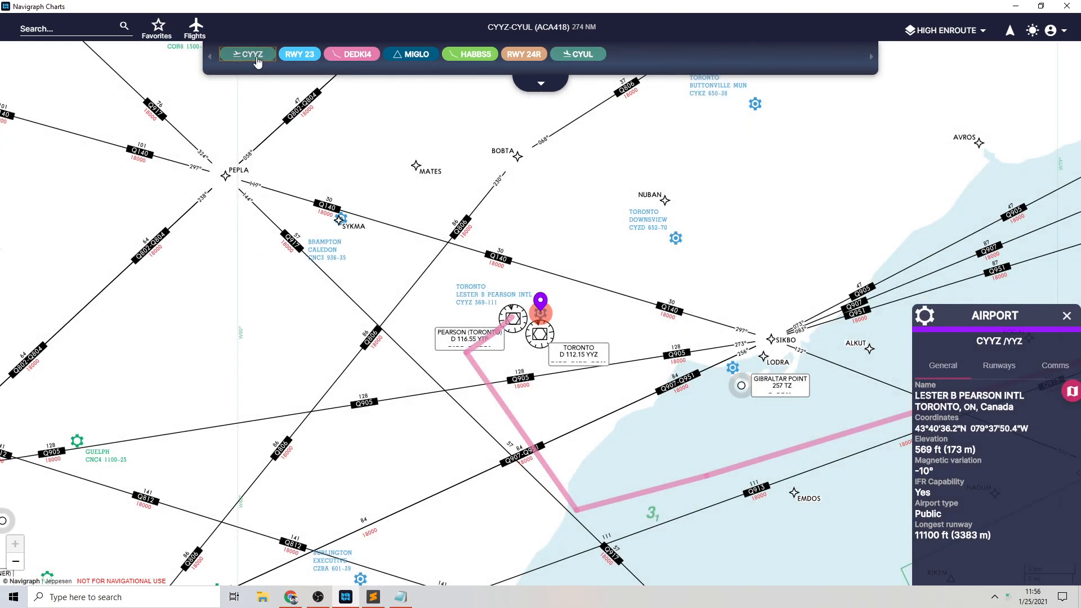
click(1066, 316)
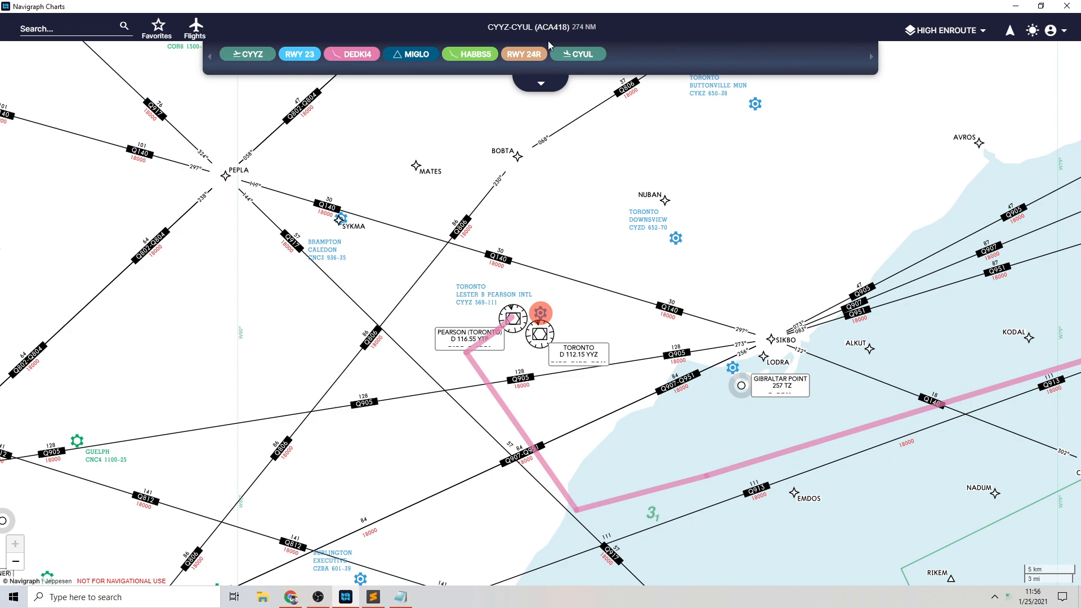
Expand the flight's route options, show the whole route on the map, and check the route text entry without changing it.
click(541, 84)
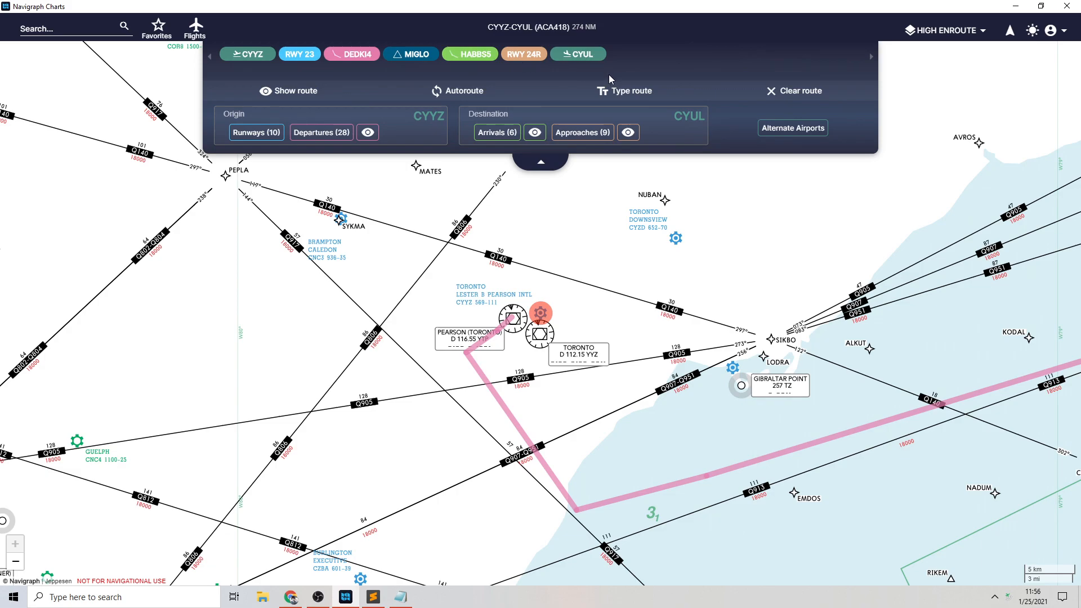
click(278, 92)
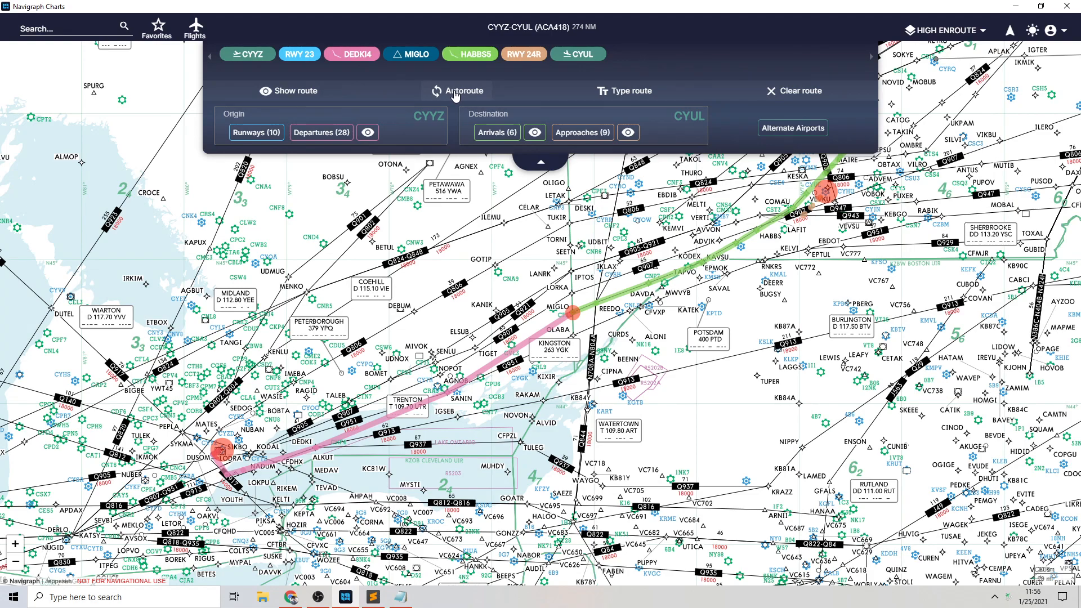
click(619, 91)
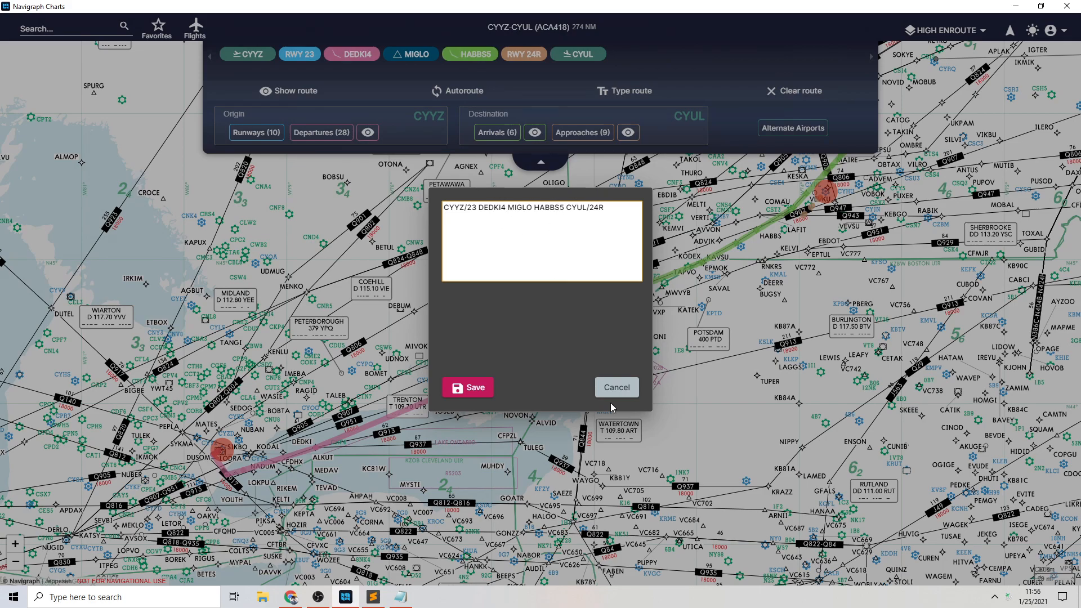
click(615, 387)
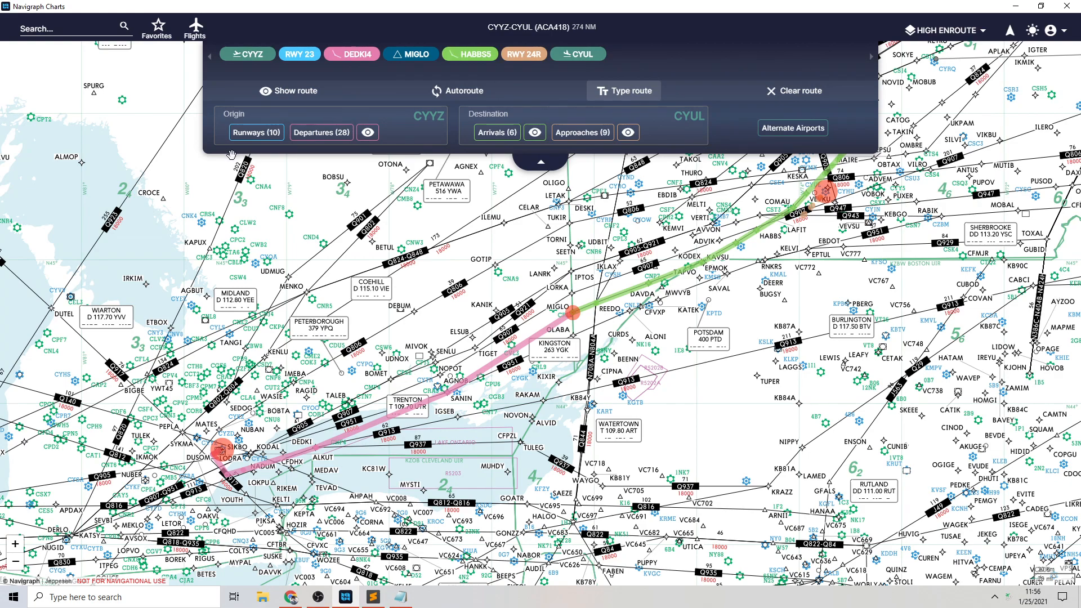
Deselect runway 23 as the CYYZ departure runway and inspect the DEDKI4 departure paths of all runways on the map.
click(275, 140)
click(274, 135)
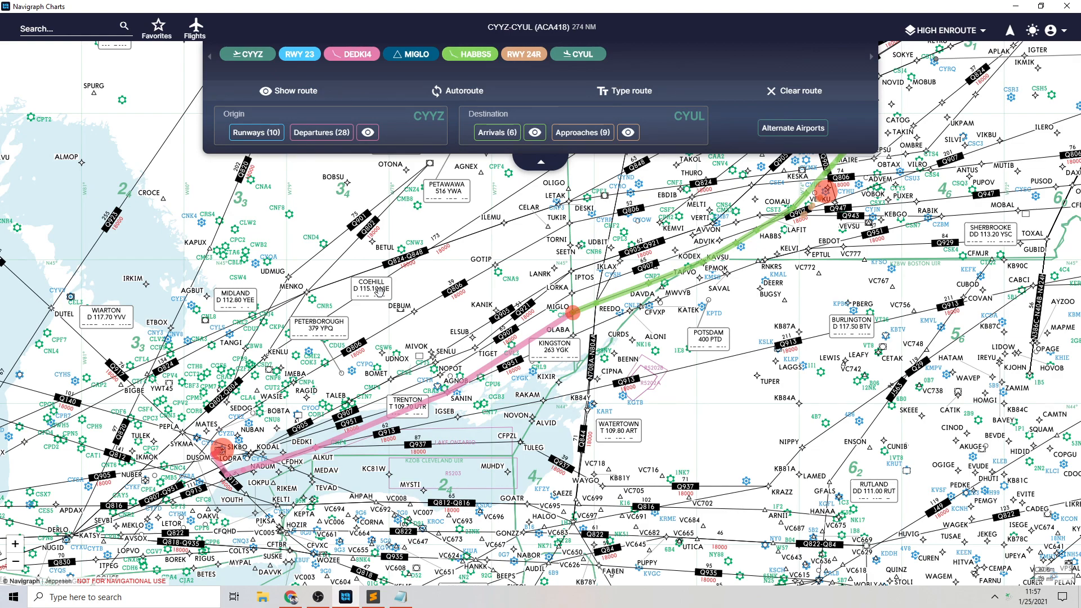
click(256, 133)
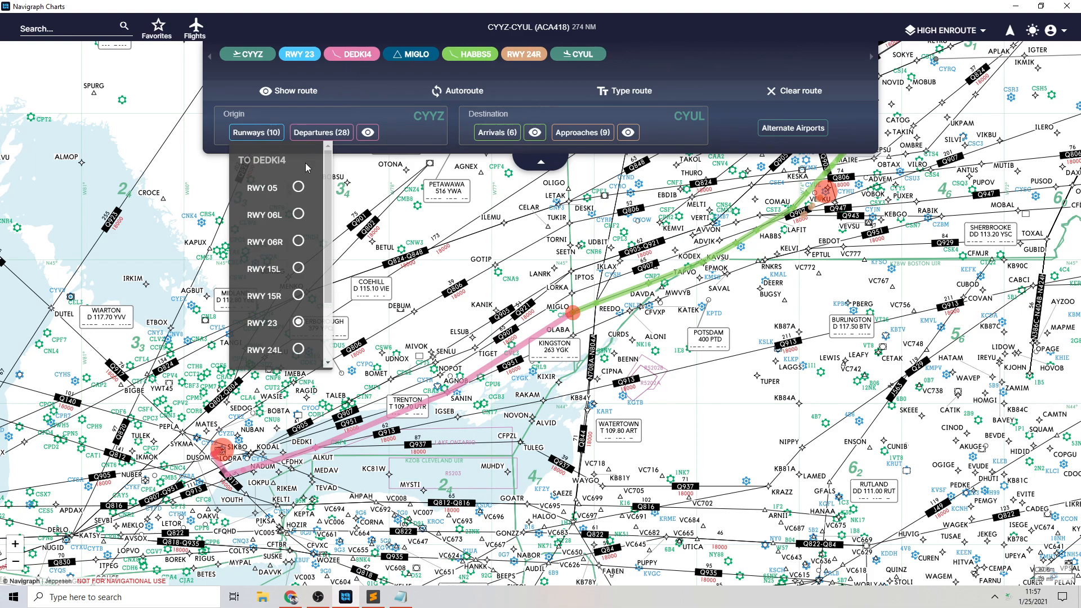
scroll(303, 228, down, 1)
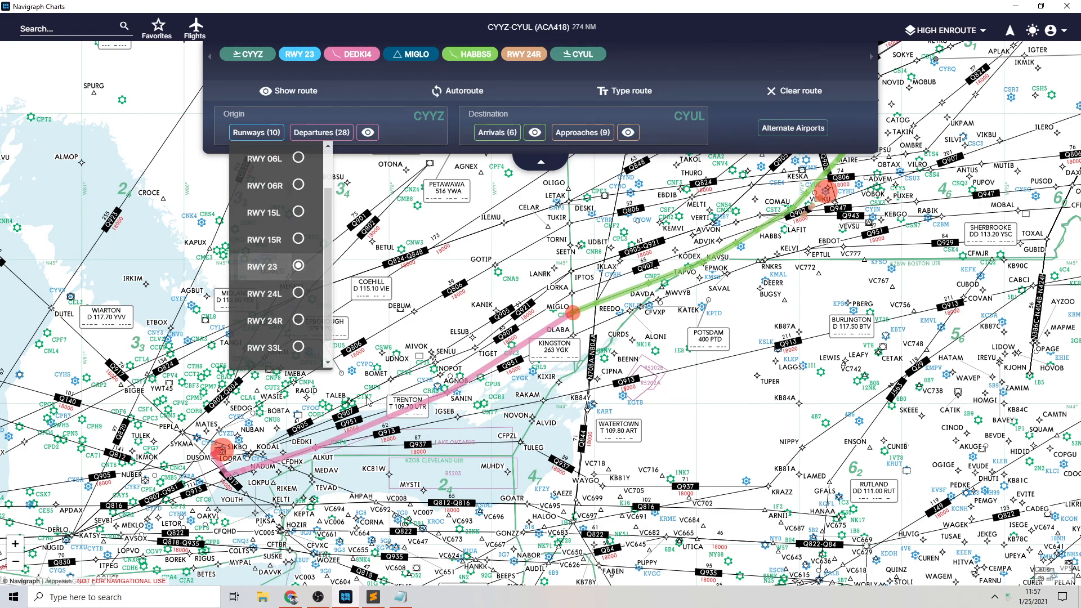
click(309, 292)
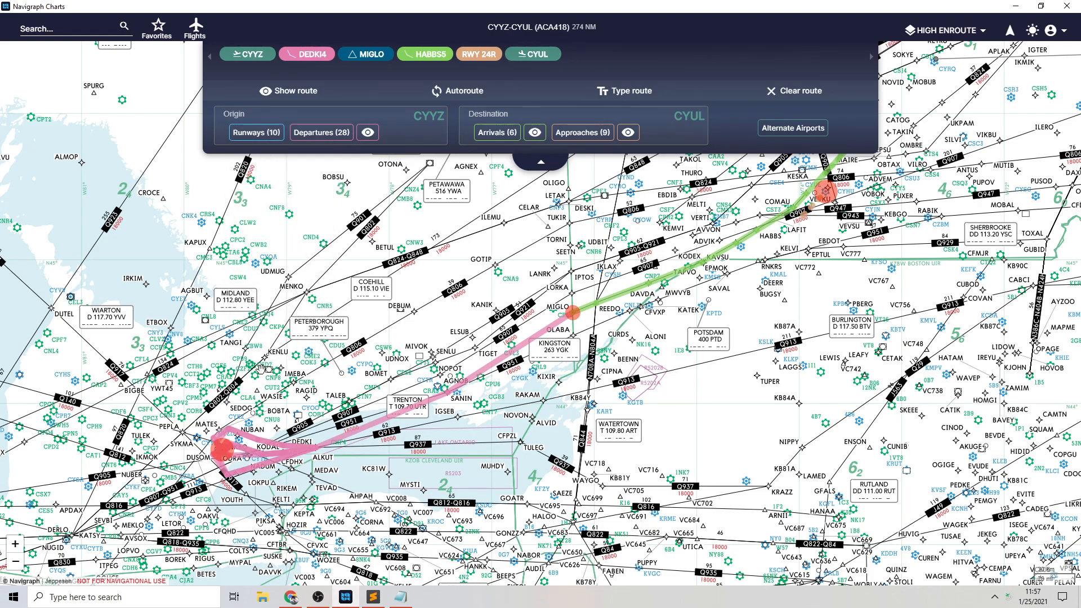
scroll(262, 450, up, 2)
drag(266, 399, 452, 278)
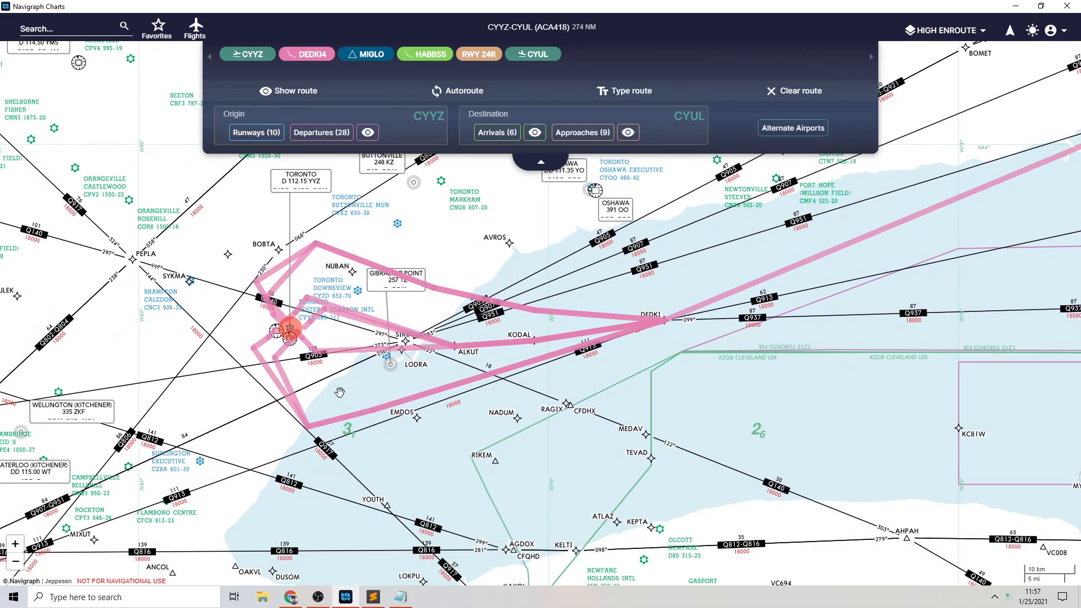
drag(389, 238, 520, 228)
scroll(463, 293, up, 1)
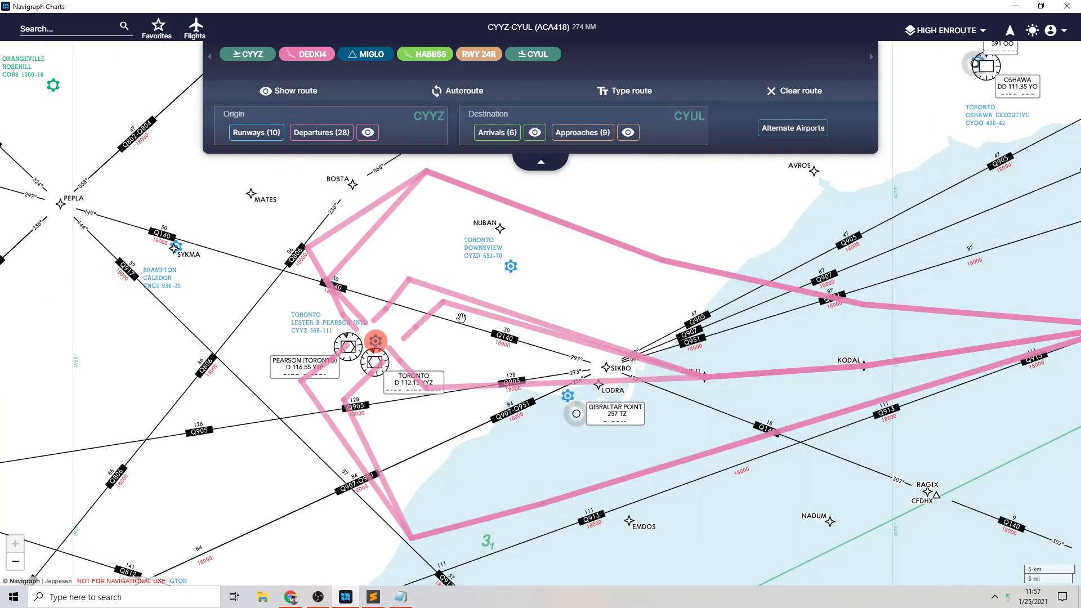
drag(427, 365, 420, 351)
drag(723, 314, 402, 321)
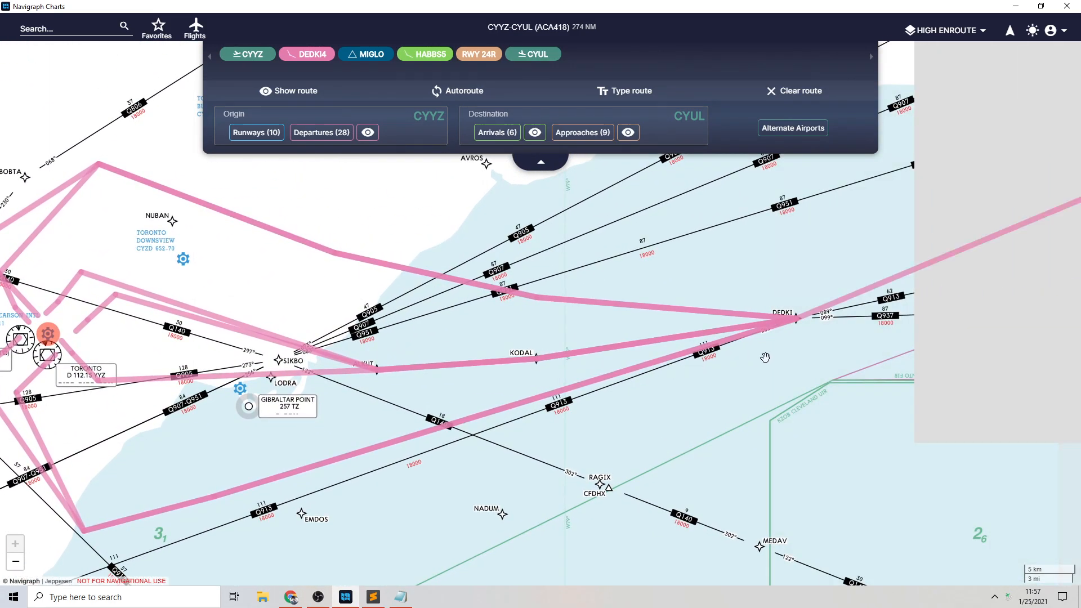
drag(797, 325, 946, 314)
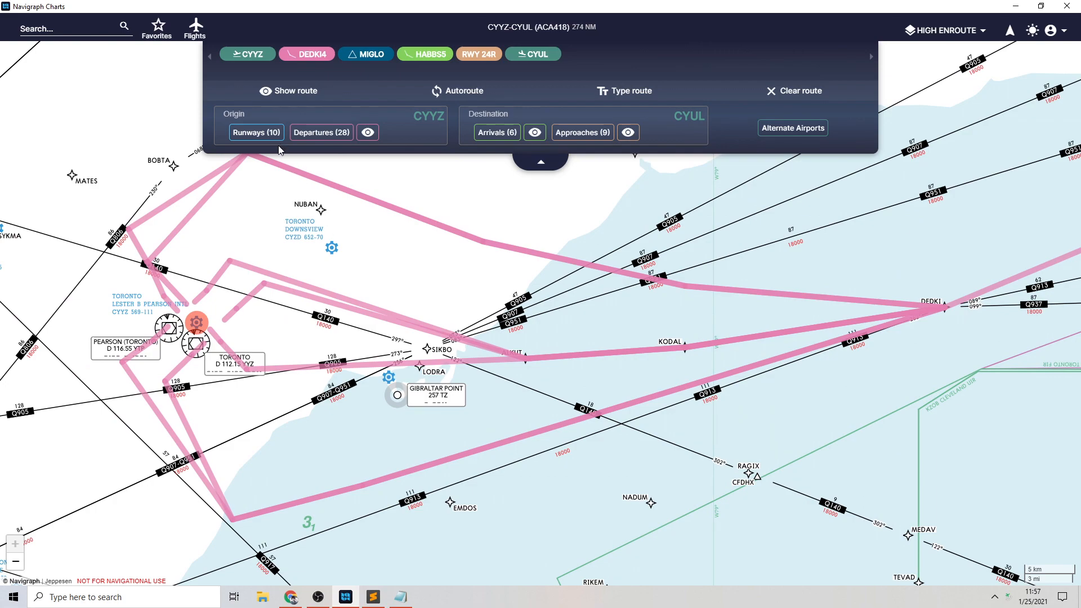
Remove the DEDKI4.MIGLO departure from the route and select it again from the CYYZ departures.
click(324, 134)
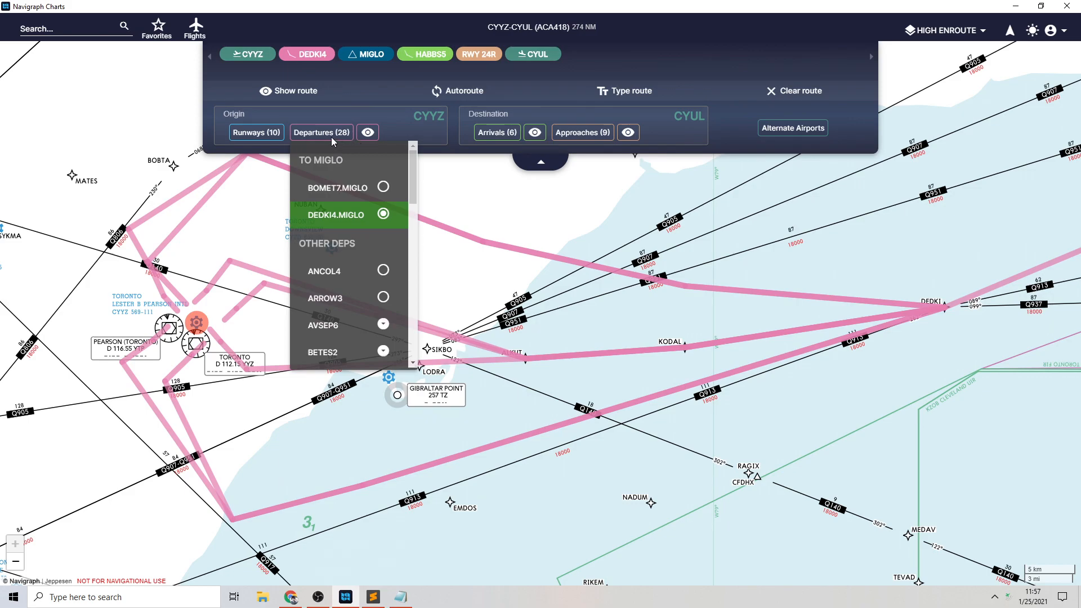
click(383, 215)
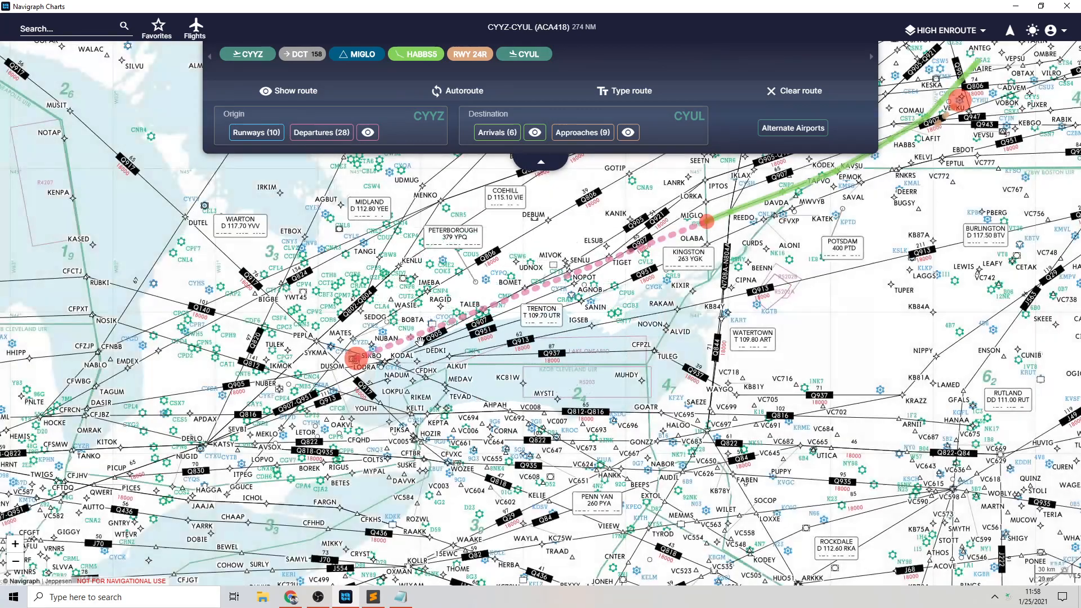
click(327, 135)
click(365, 215)
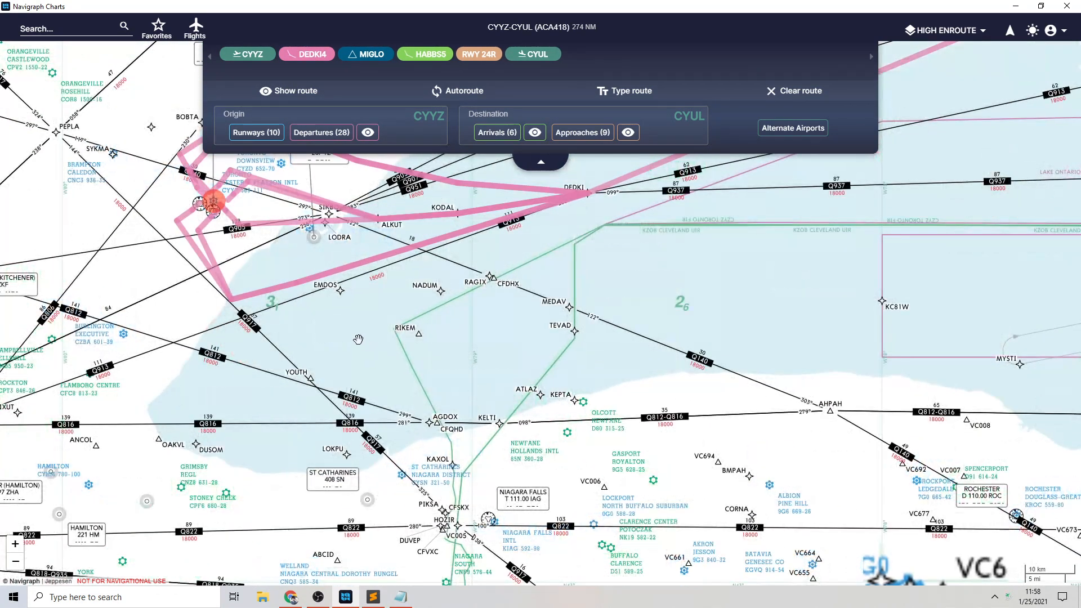
Set RWY 23 as the CYYZ departure runway, and view and close the SID details of DEDKI4.
click(269, 133)
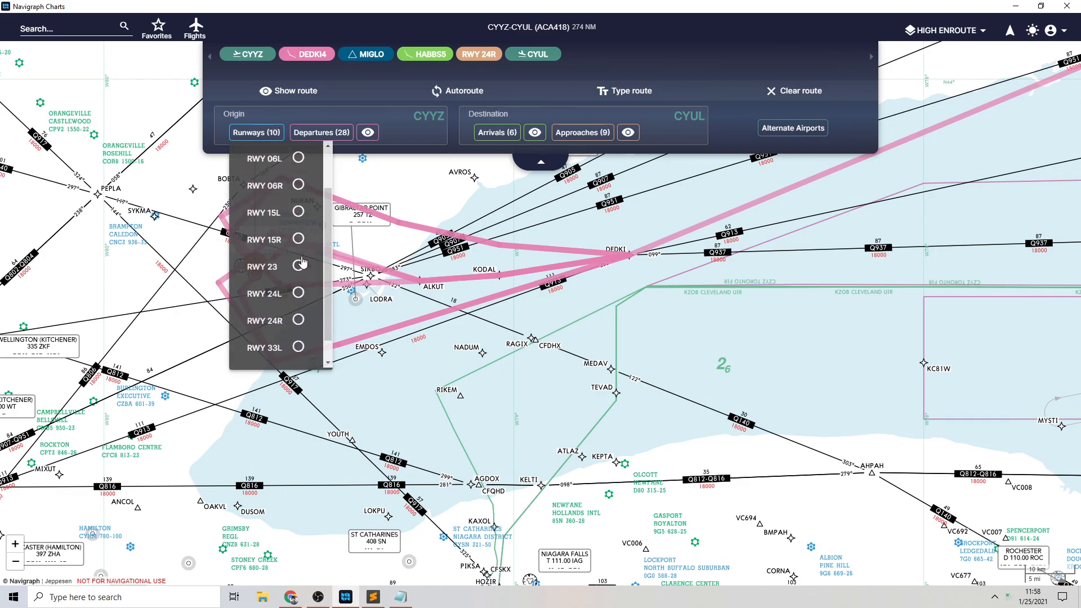
click(299, 267)
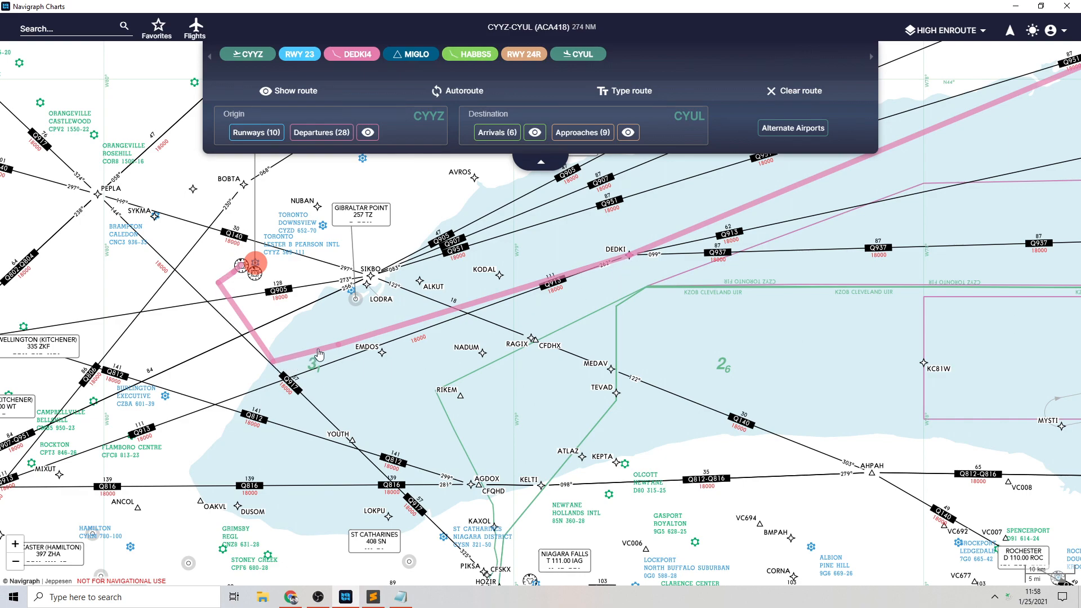
click(337, 346)
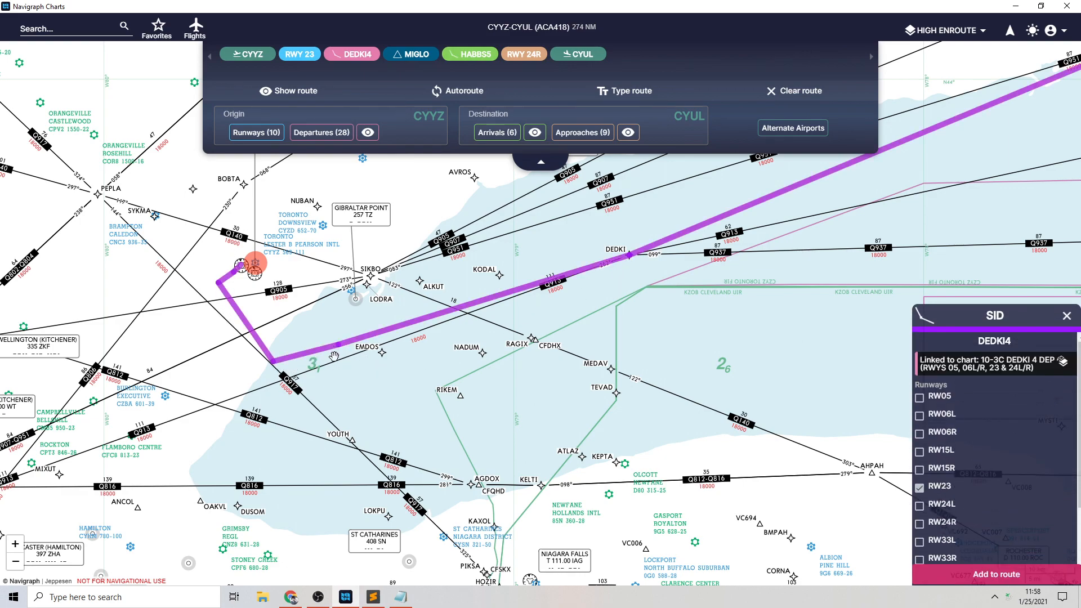
click(1067, 316)
Compare the low enroute map layer with the current one and return the map to high enroute.
click(945, 30)
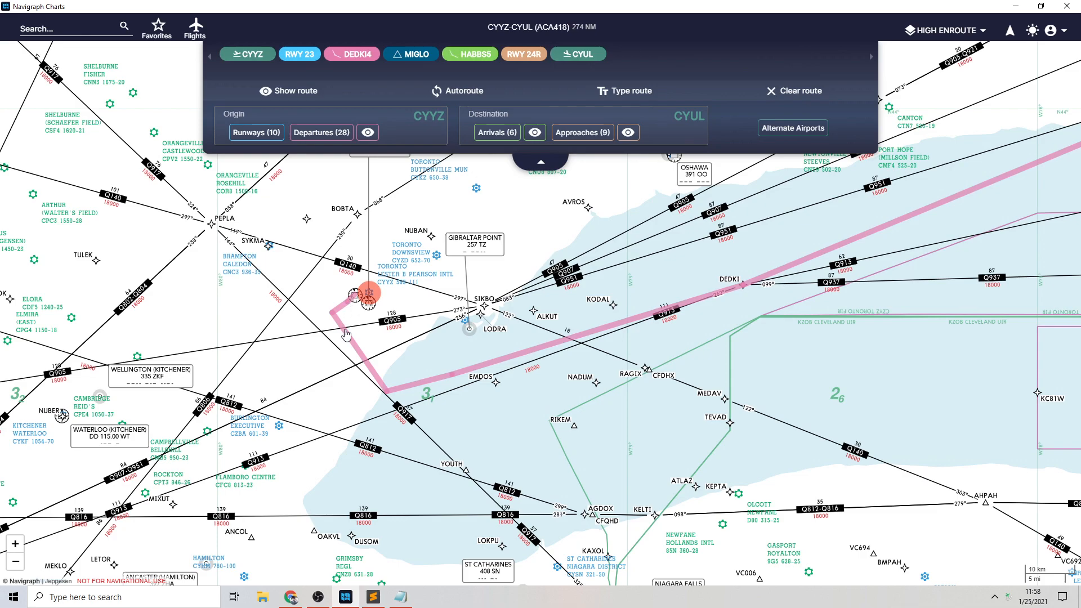
click(957, 32)
click(934, 80)
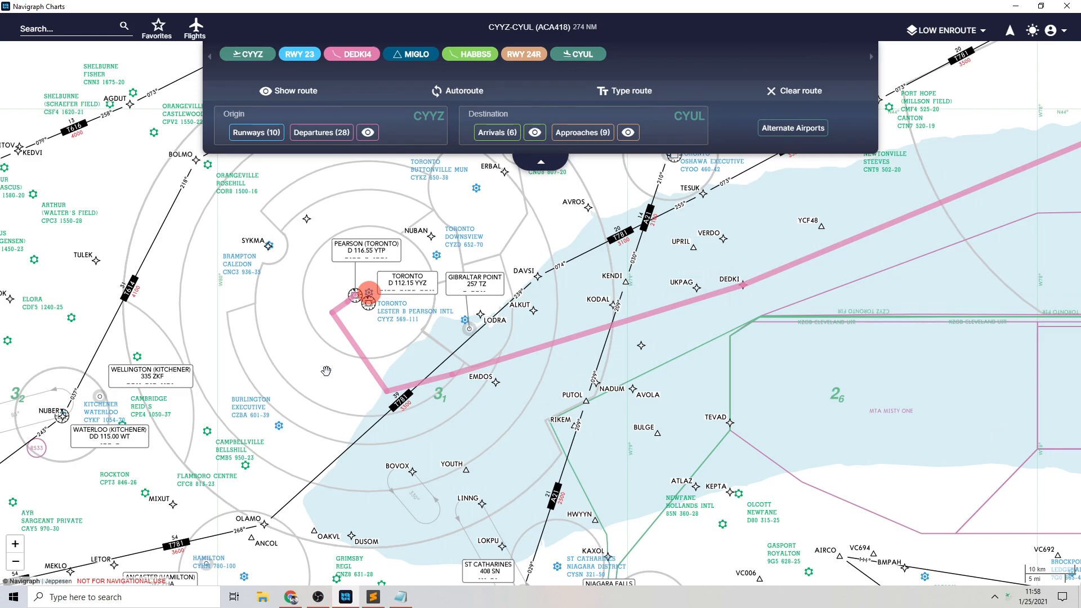
click(957, 32)
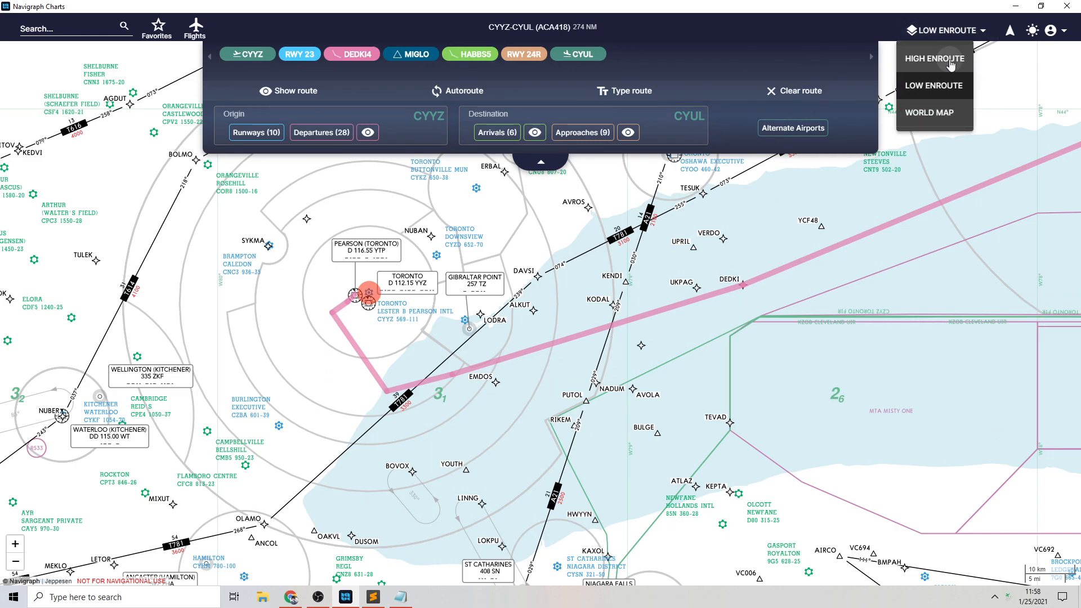
click(950, 60)
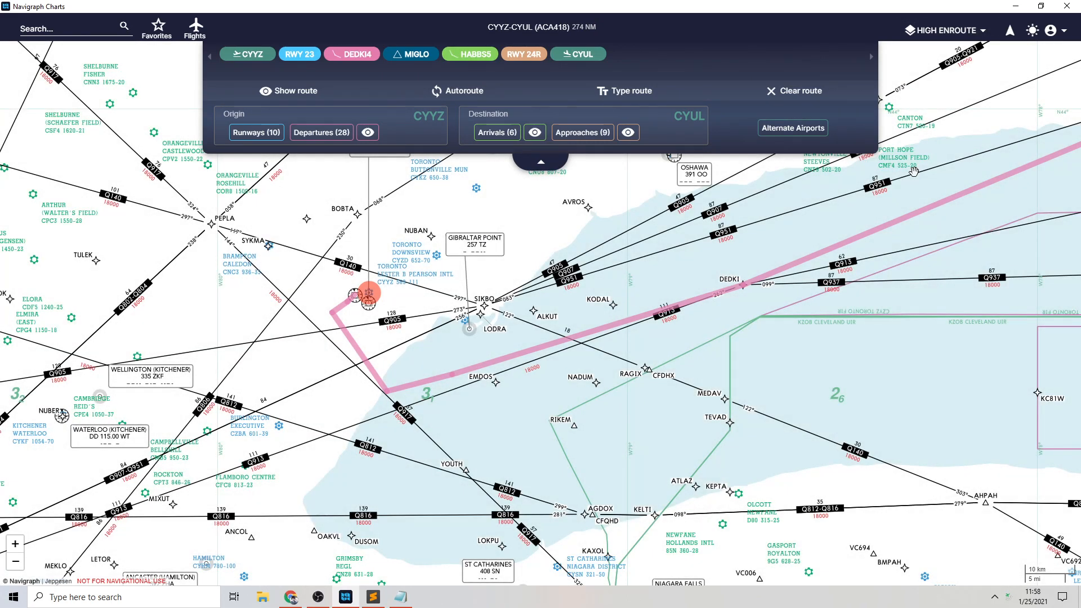
Display the visual overview of the CYYZ departures for runway 23 and examine the SID tracks.
drag(674, 367, 710, 367)
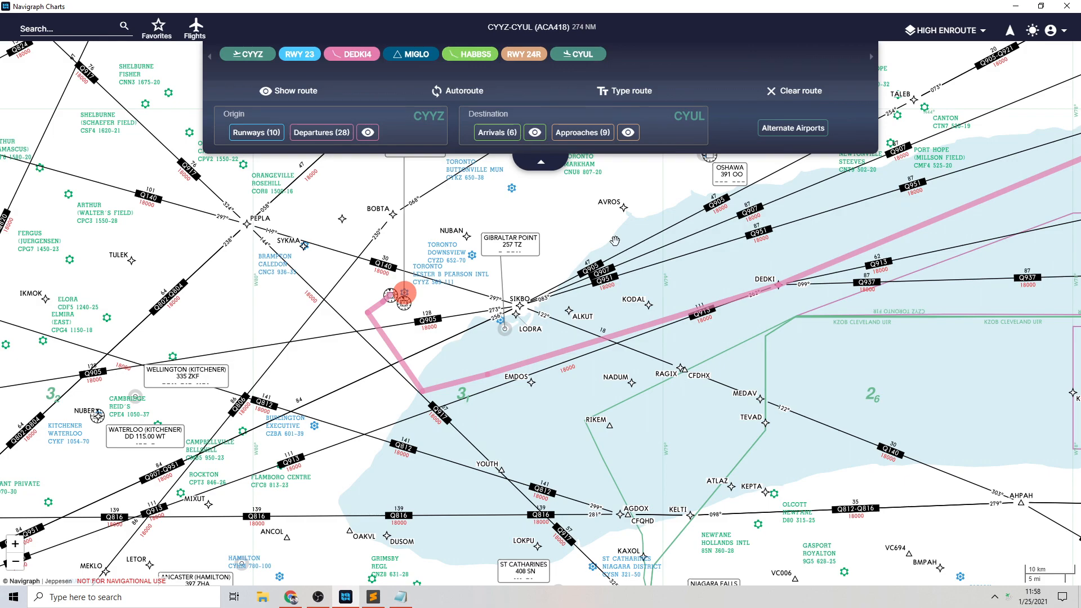
click(368, 131)
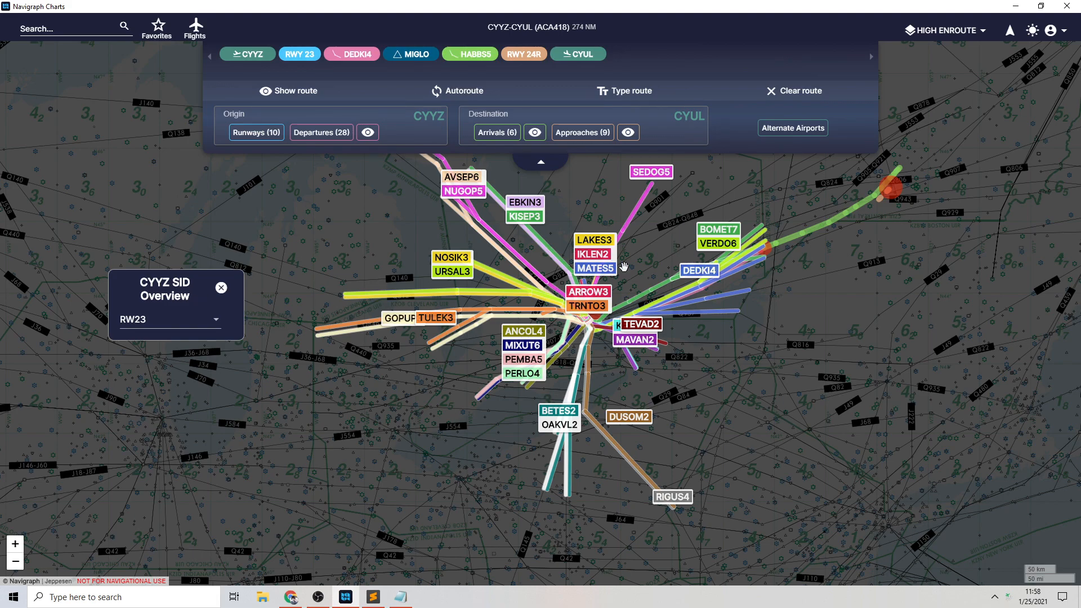
drag(624, 280, 609, 313)
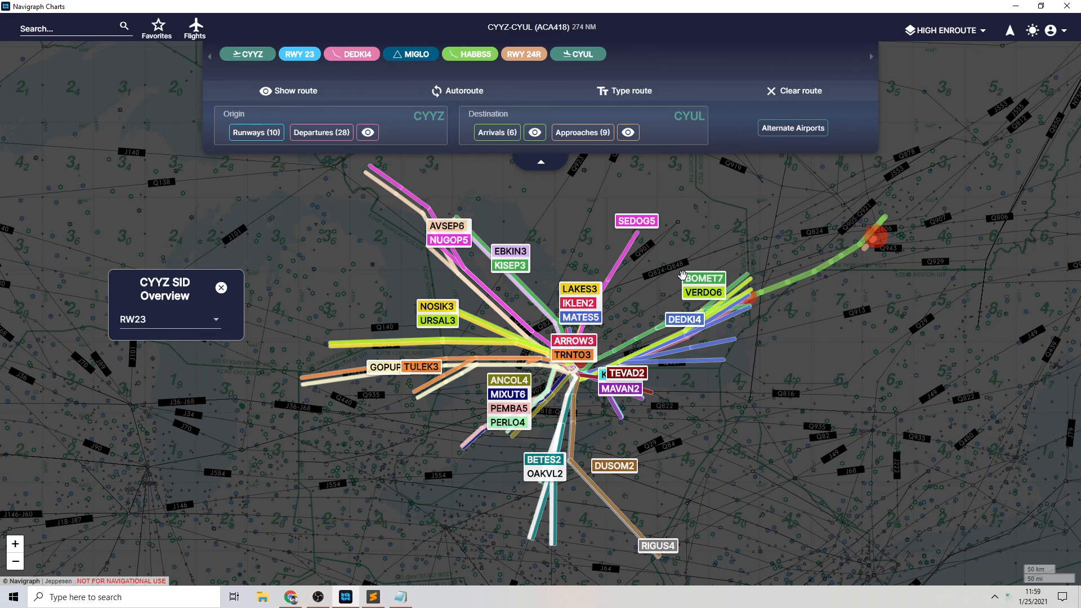
Compare the visual overviews of CYUL's arrivals and approaches for runway 24R, ending on the approach overview.
click(535, 131)
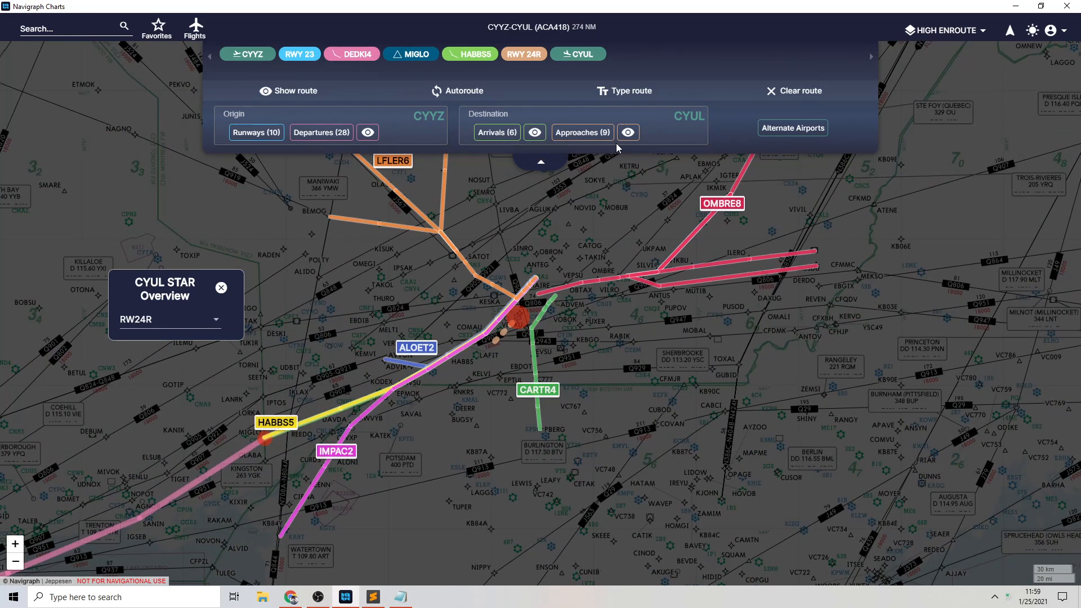
click(627, 134)
click(535, 135)
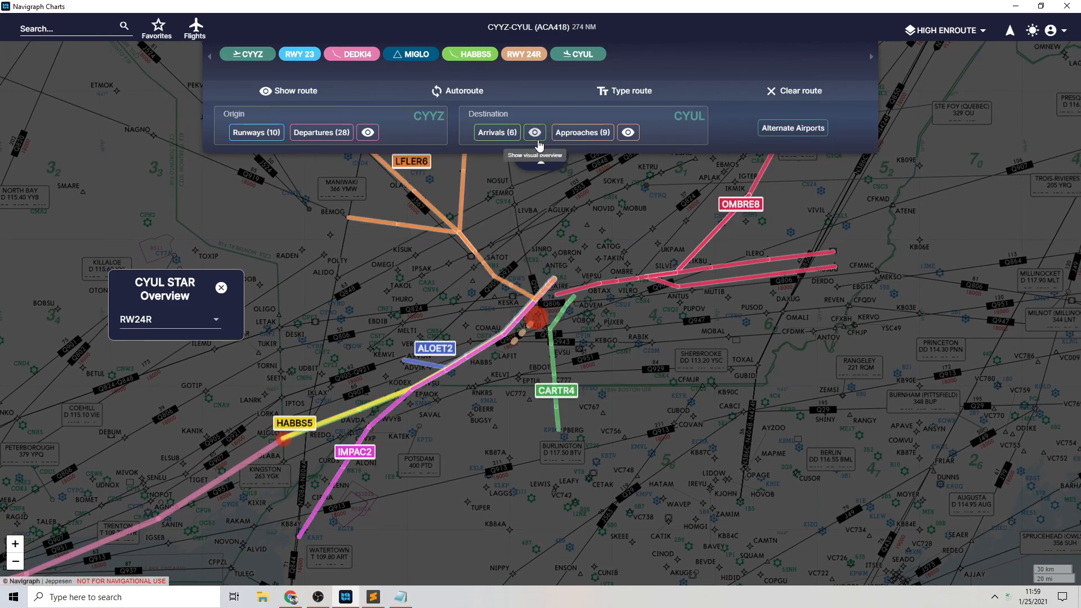
click(627, 133)
click(534, 137)
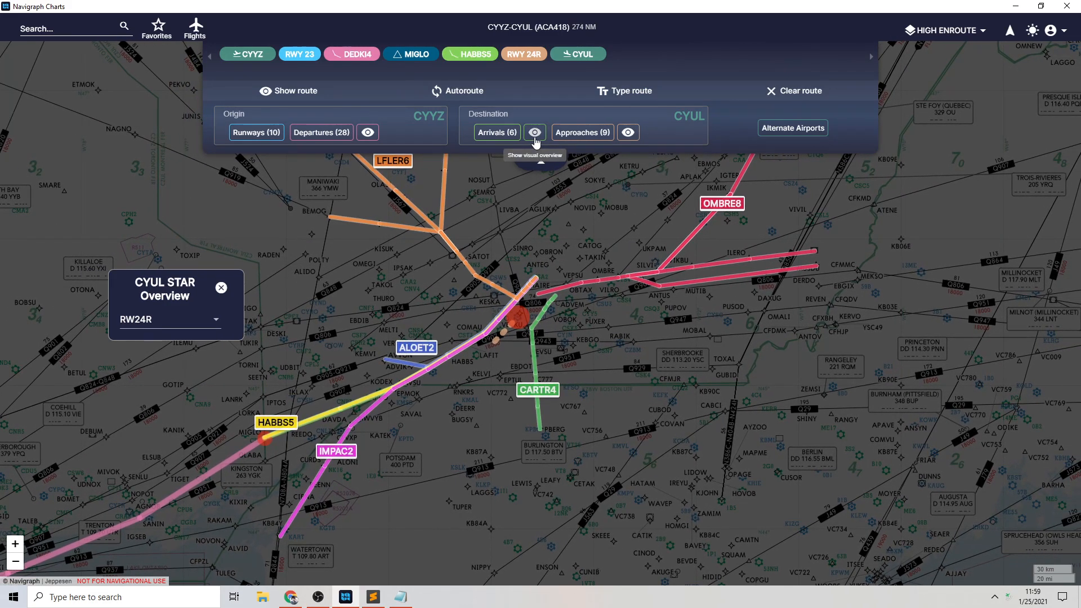
click(627, 132)
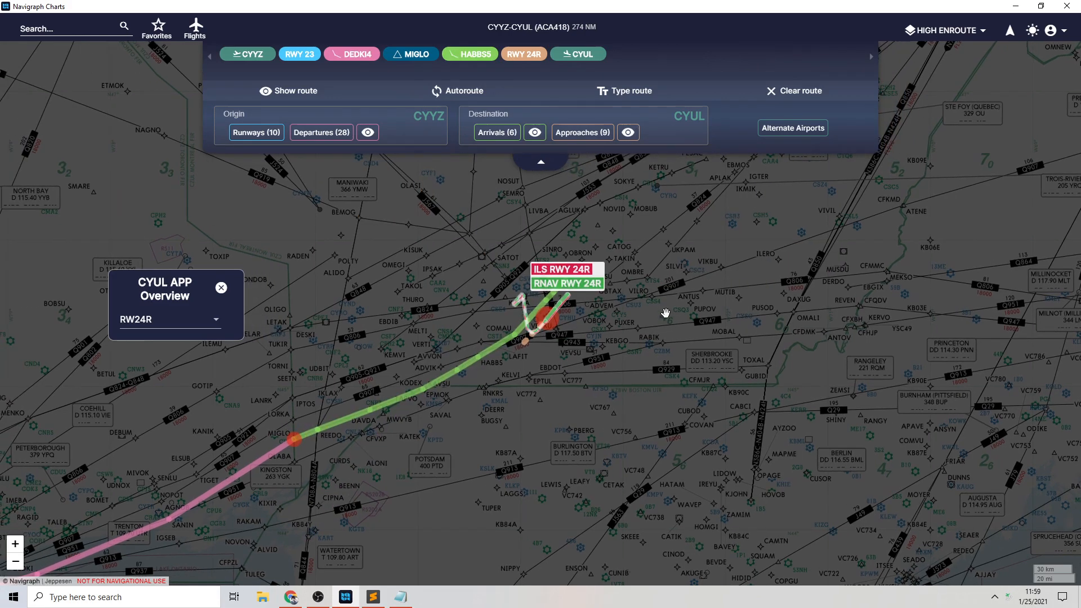
drag(381, 330, 641, 230)
drag(449, 311, 603, 275)
scroll(450, 258, down, 1)
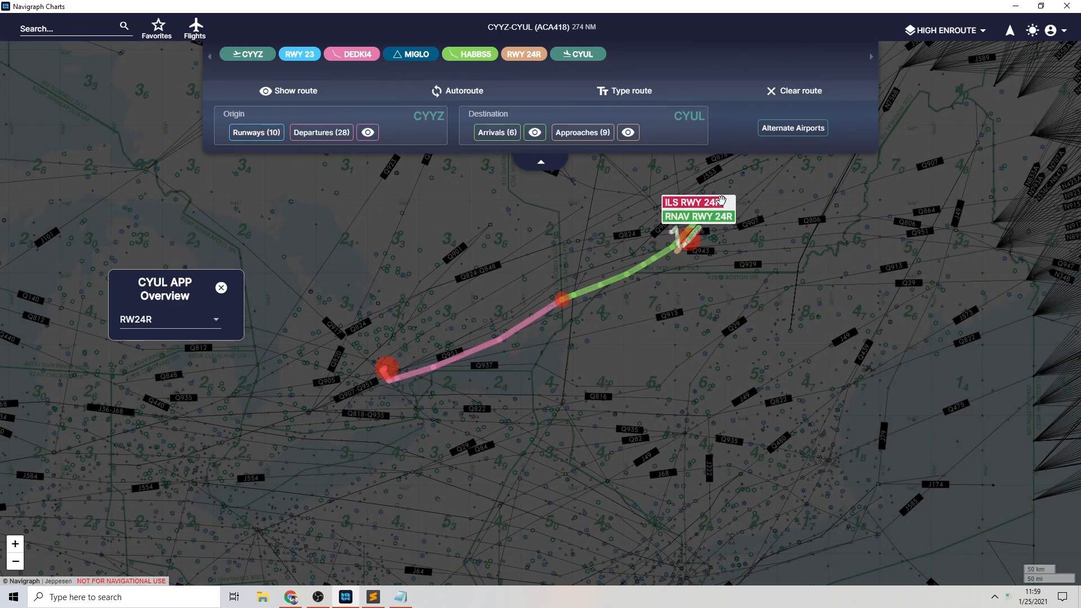
Open the flight's alternate airports and view the airport information and STAR chart list for CYOW.
click(793, 133)
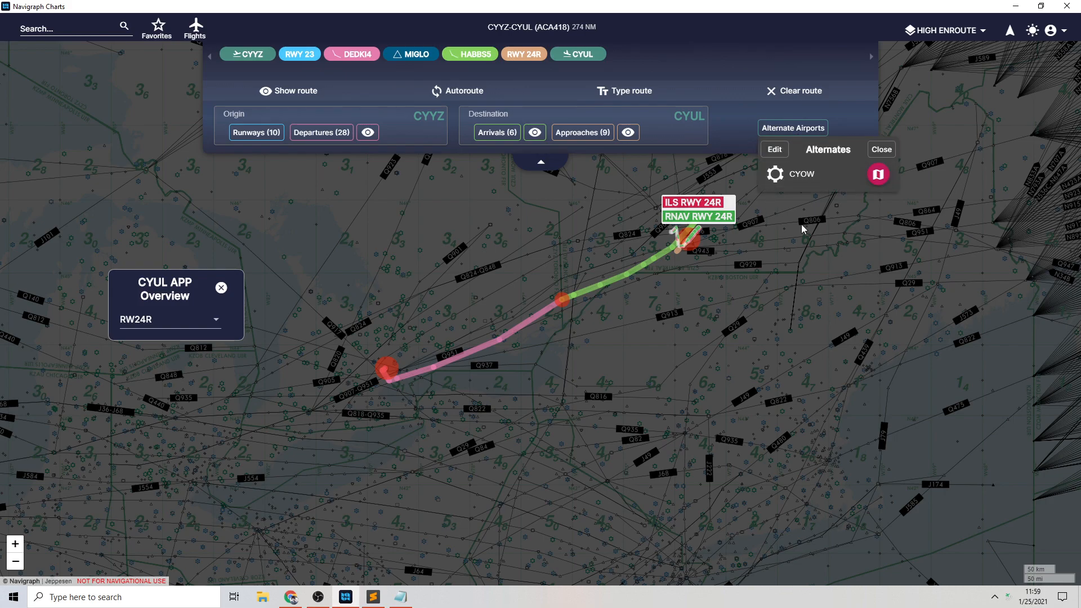
click(815, 175)
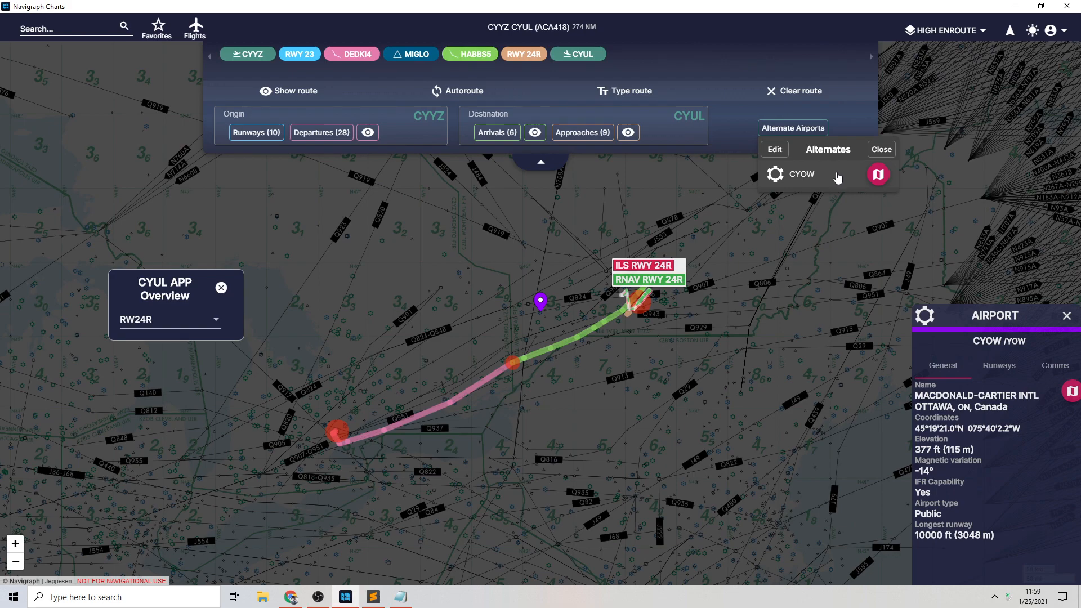
click(878, 174)
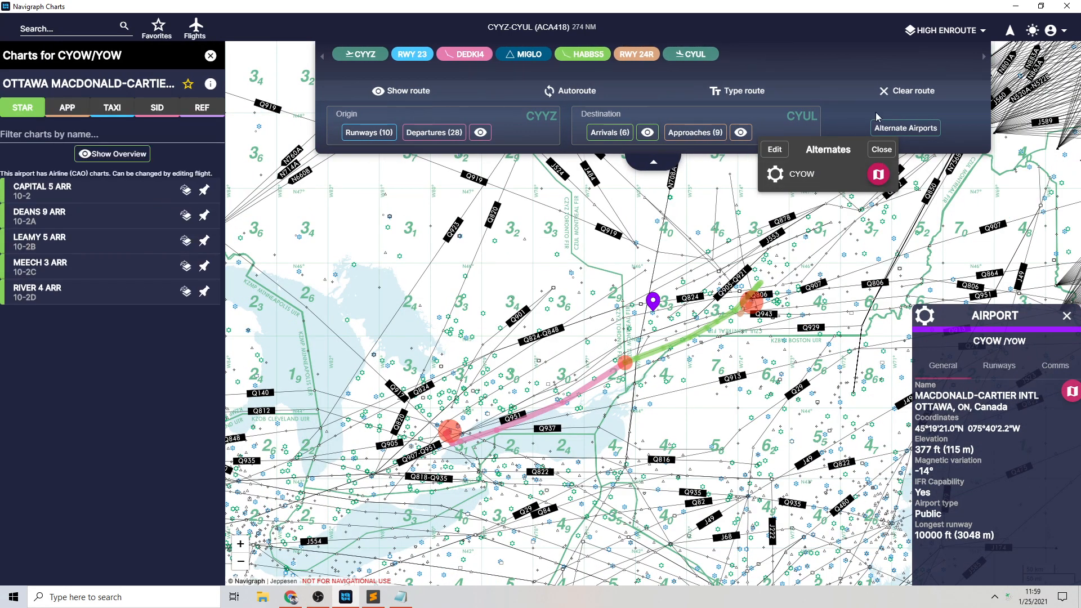
click(892, 129)
click(893, 131)
click(893, 130)
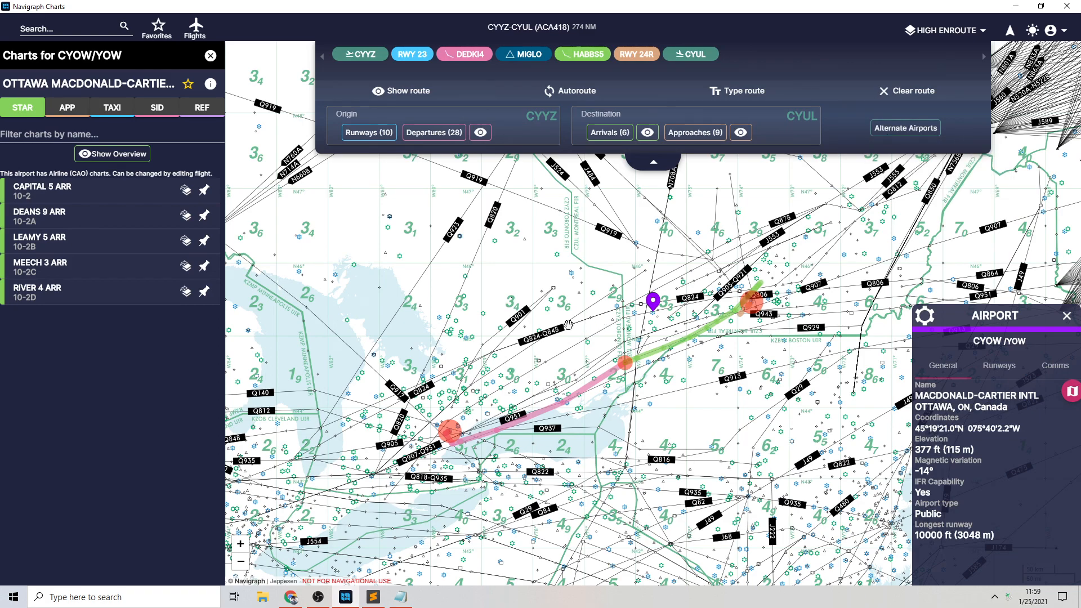
click(905, 129)
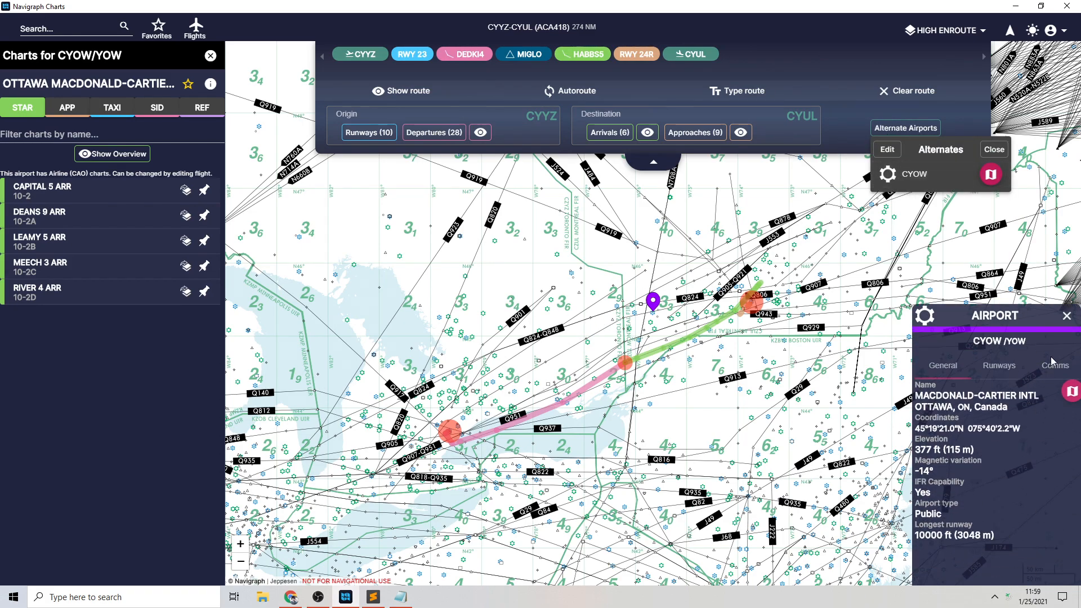
Close the alternate airports list, the airport information and the chart list for CYOW.
click(990, 176)
click(816, 375)
click(1066, 317)
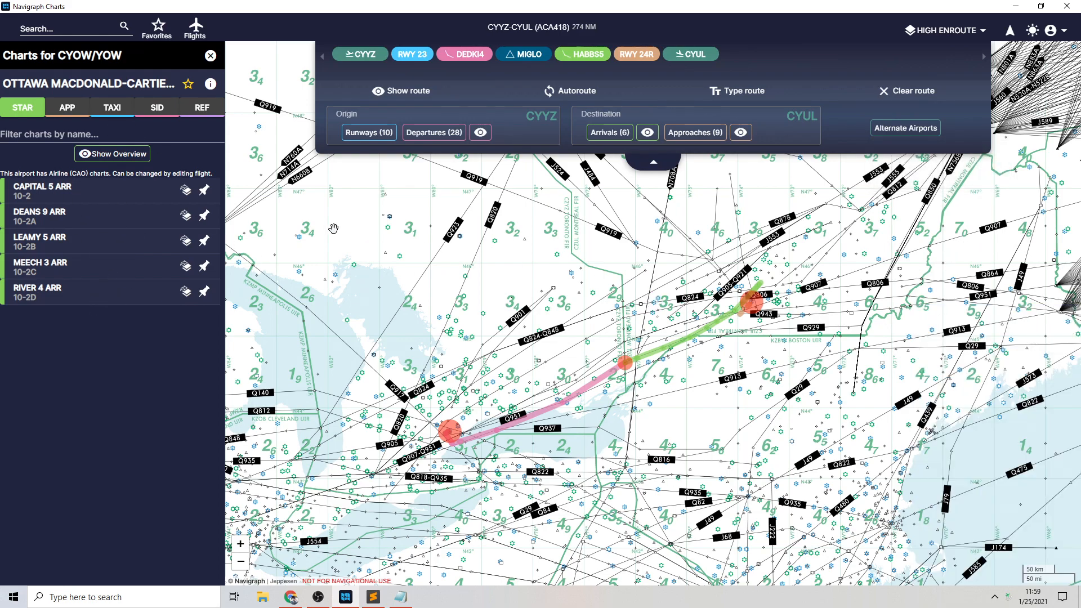
click(210, 55)
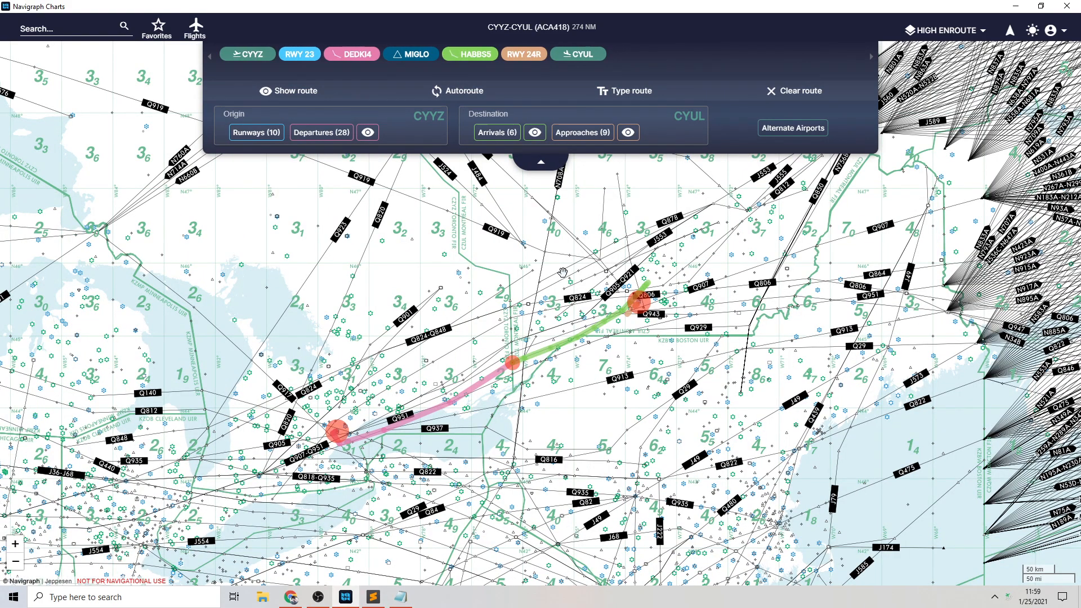
Compare the world map and low enroute layers over the route, returning the map to high enroute.
click(973, 31)
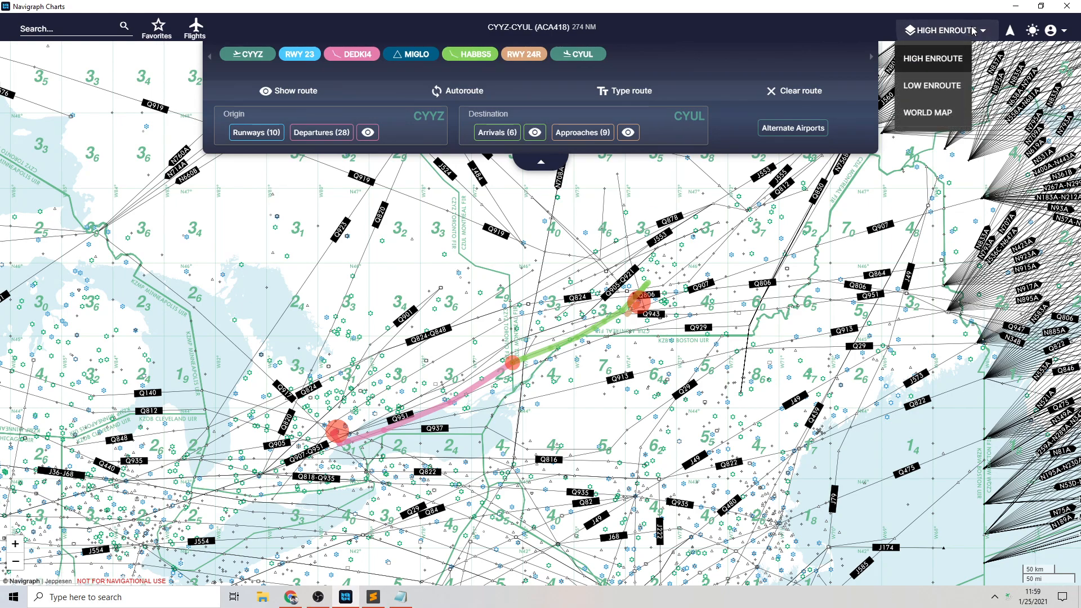
click(948, 112)
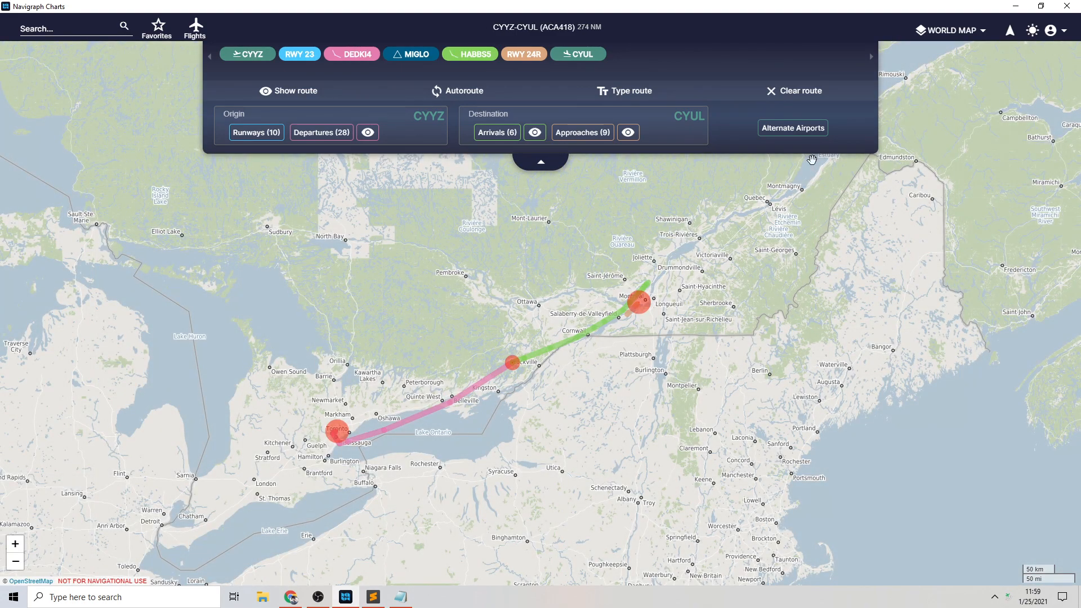
click(966, 31)
click(958, 79)
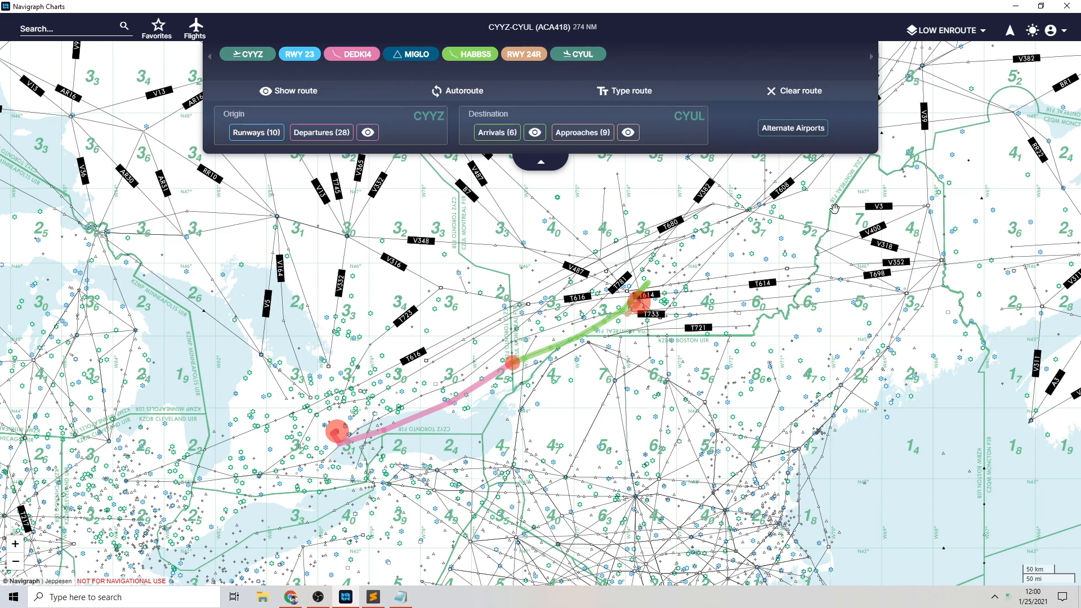
click(950, 31)
click(937, 58)
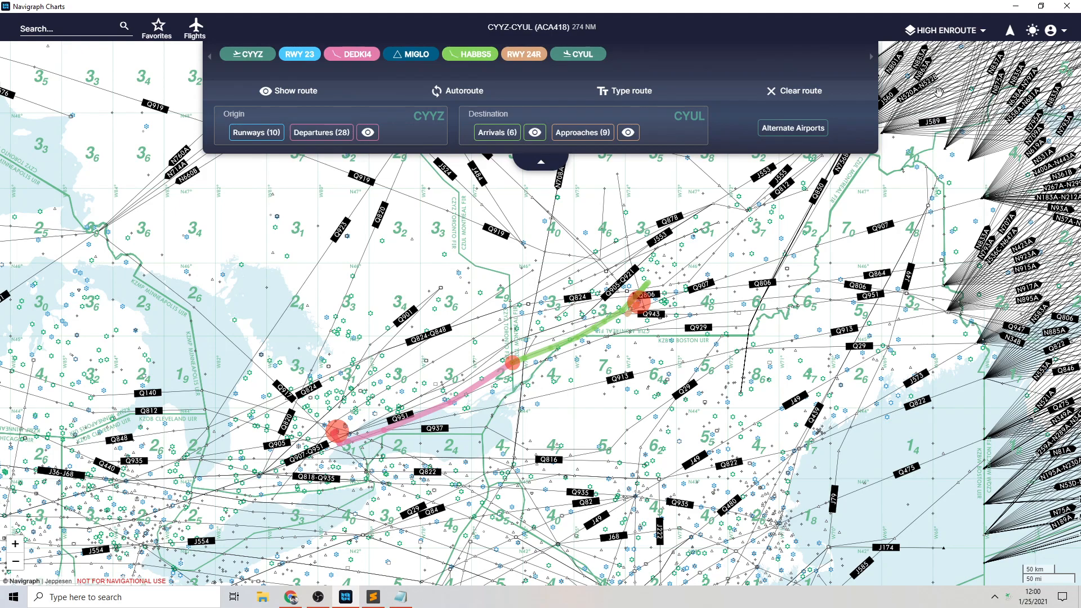
Try to enable moving maps through a simulator connection.
click(1010, 30)
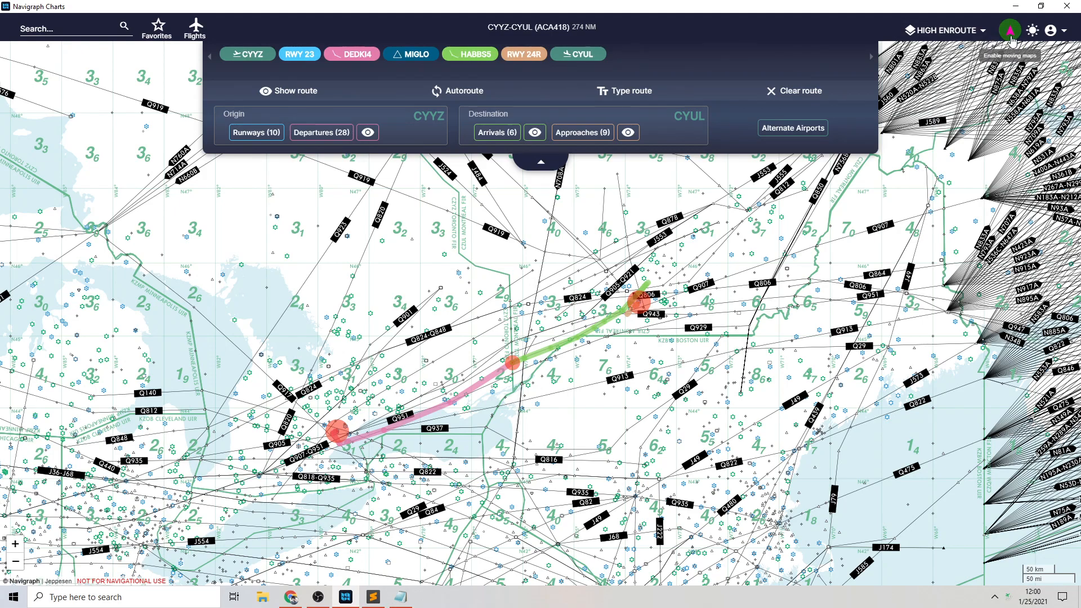
click(1012, 34)
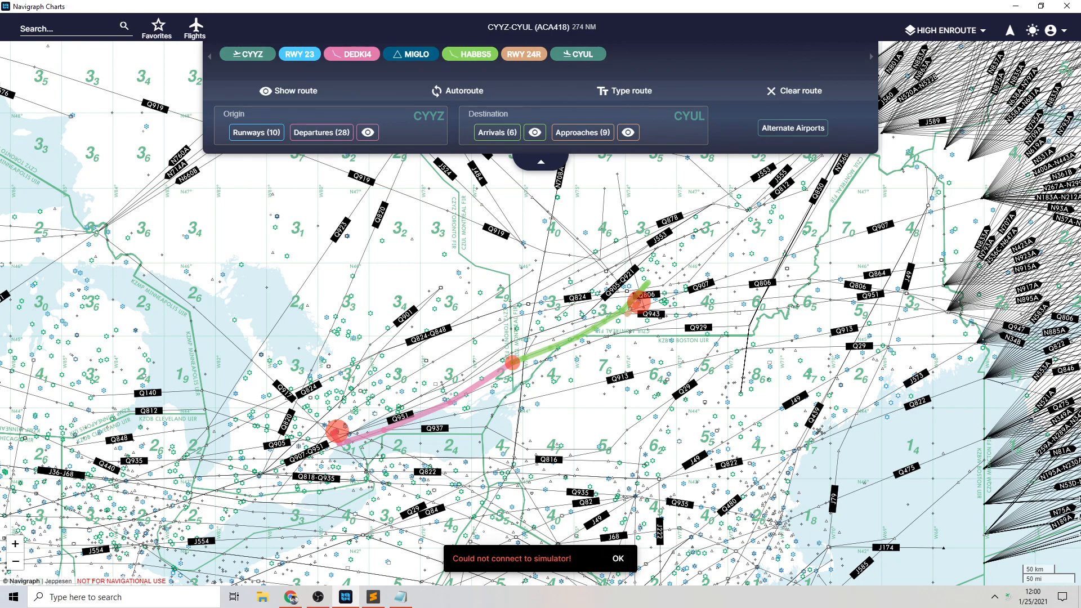
click(618, 564)
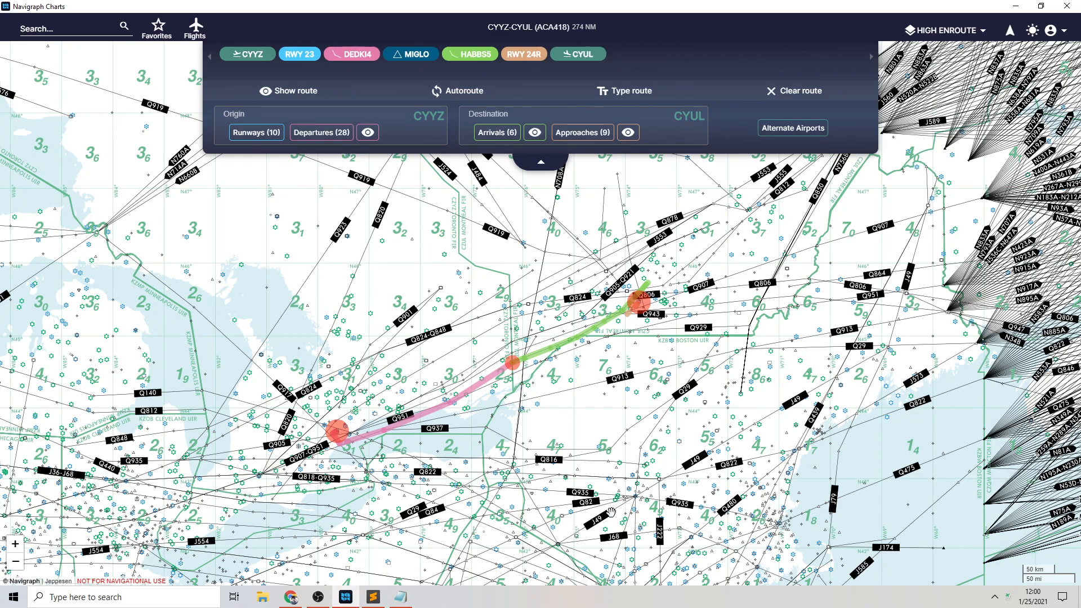
View the route map and CYUL's RNAV (GNSS) RWY 06L approach chart in night mode, closing the chart and returning to day mode.
click(1032, 30)
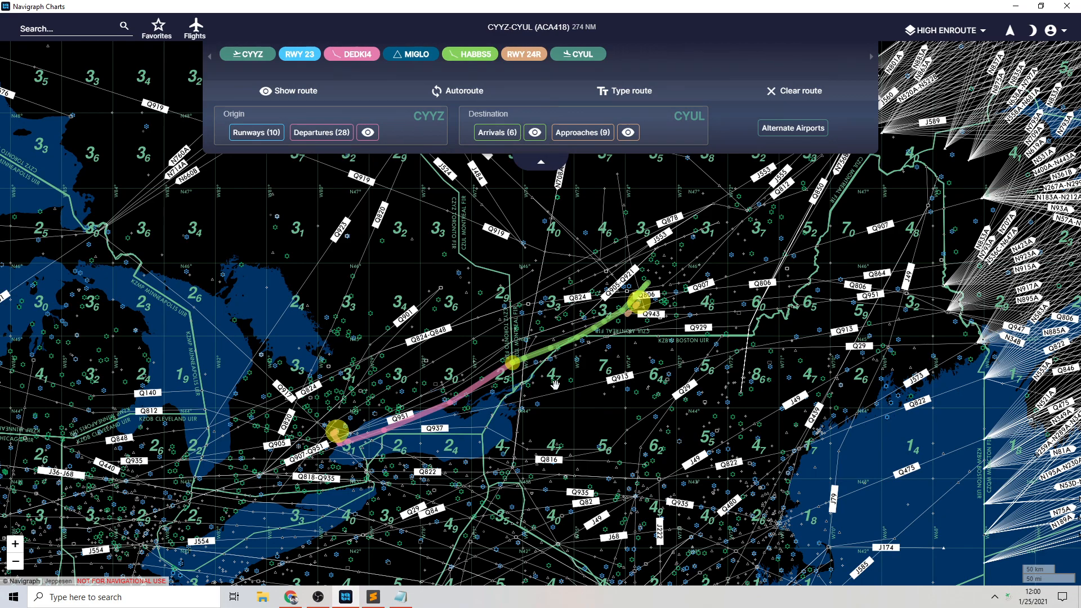
click(597, 59)
click(600, 77)
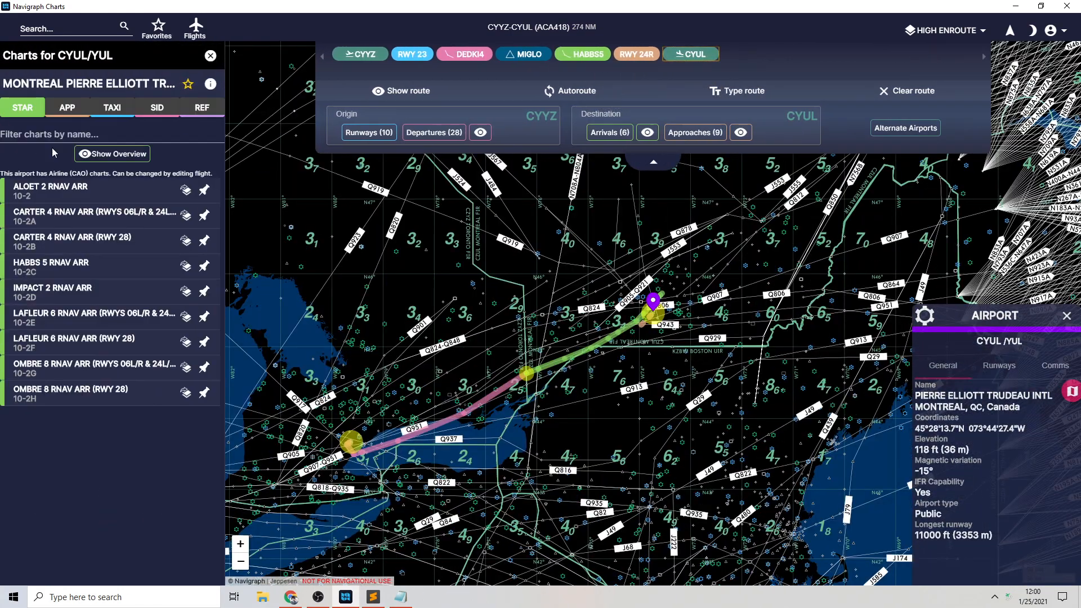
click(67, 107)
click(141, 257)
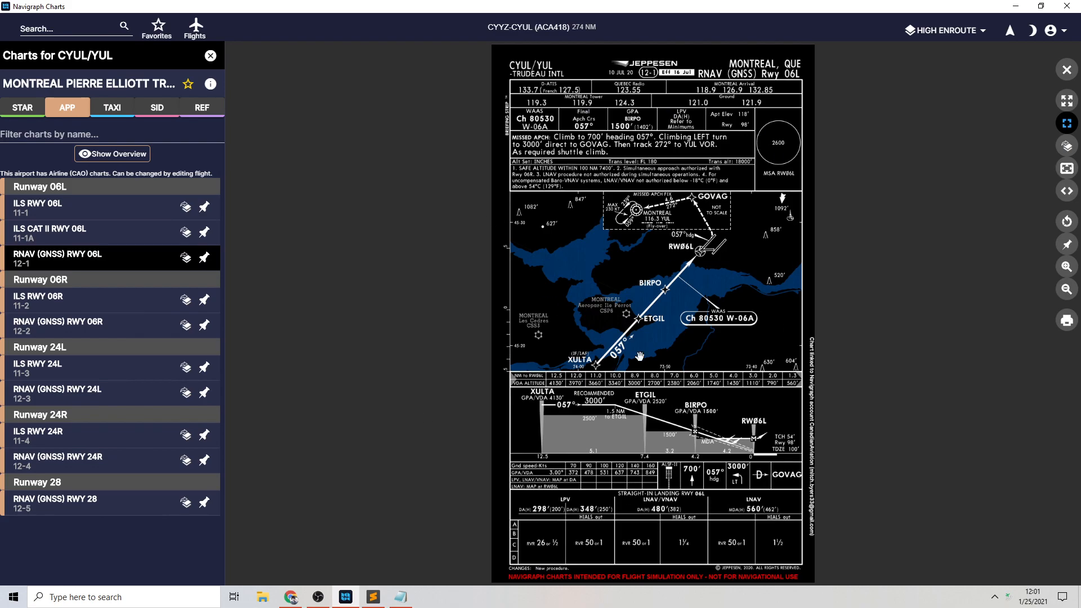
click(1066, 69)
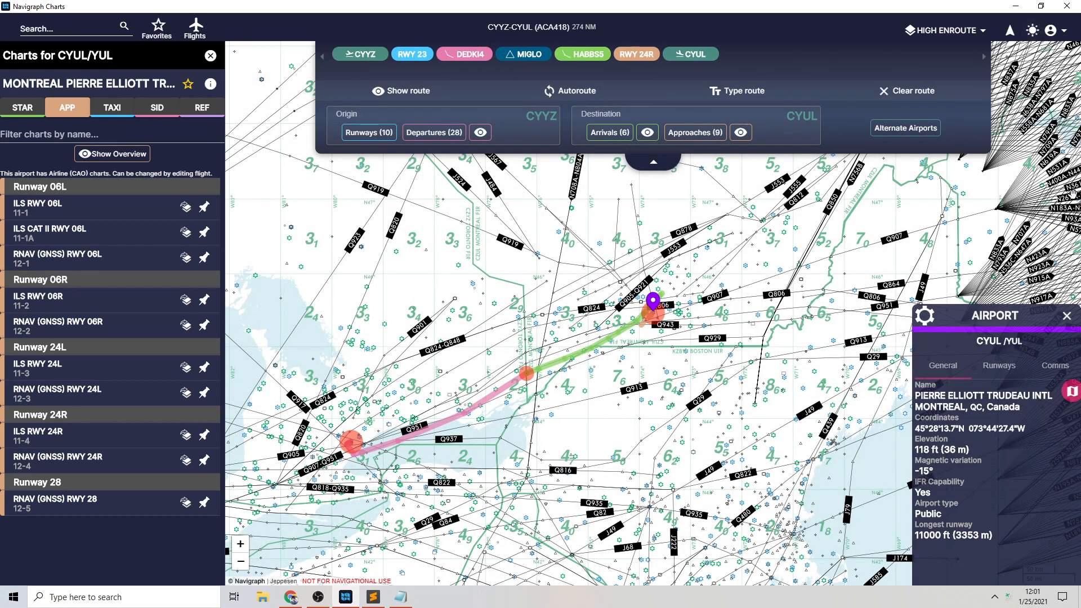
Check the account options, and clear CYUL's airport information, chart list and the expanded route options off the map.
click(1053, 30)
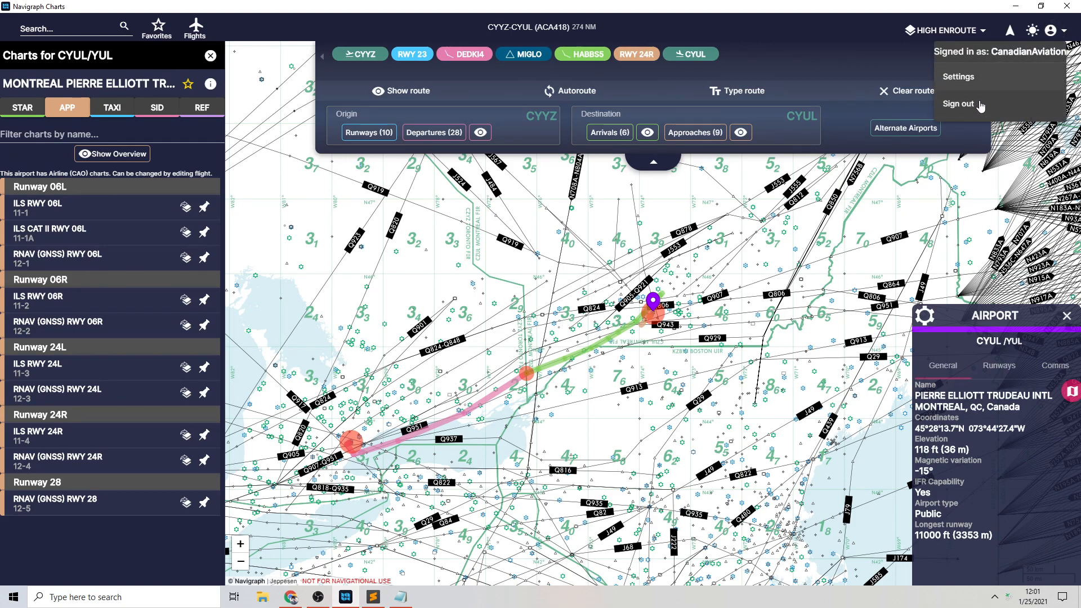
click(1066, 317)
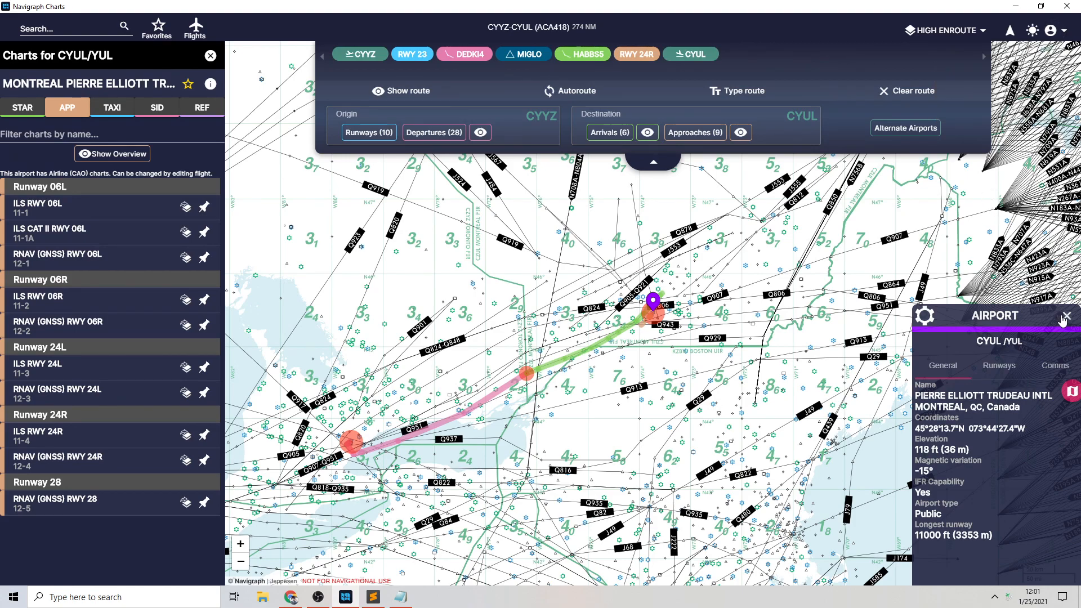
click(1066, 315)
click(210, 55)
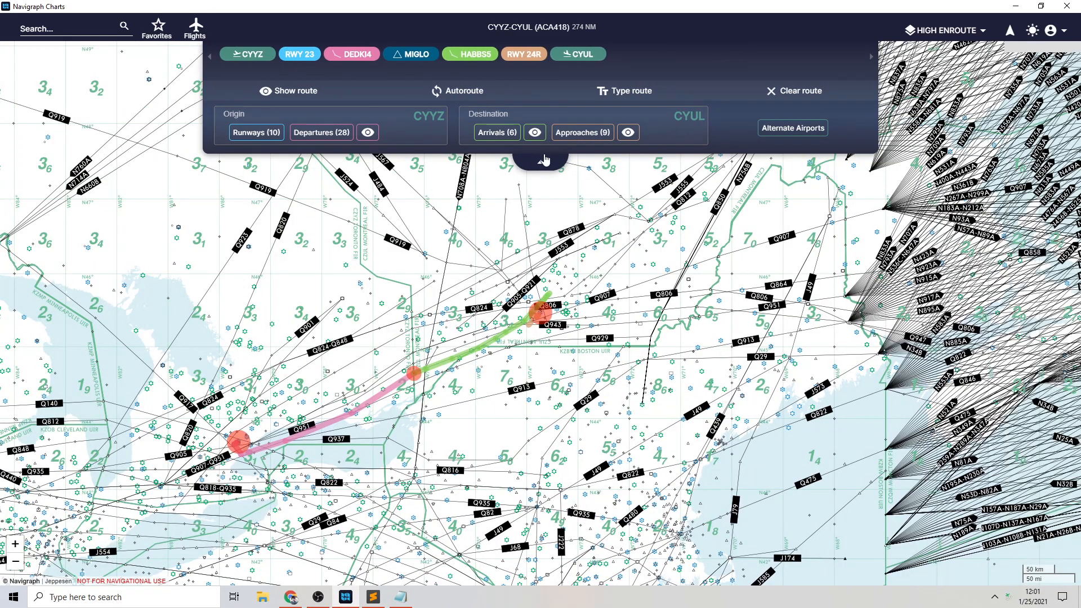
click(540, 163)
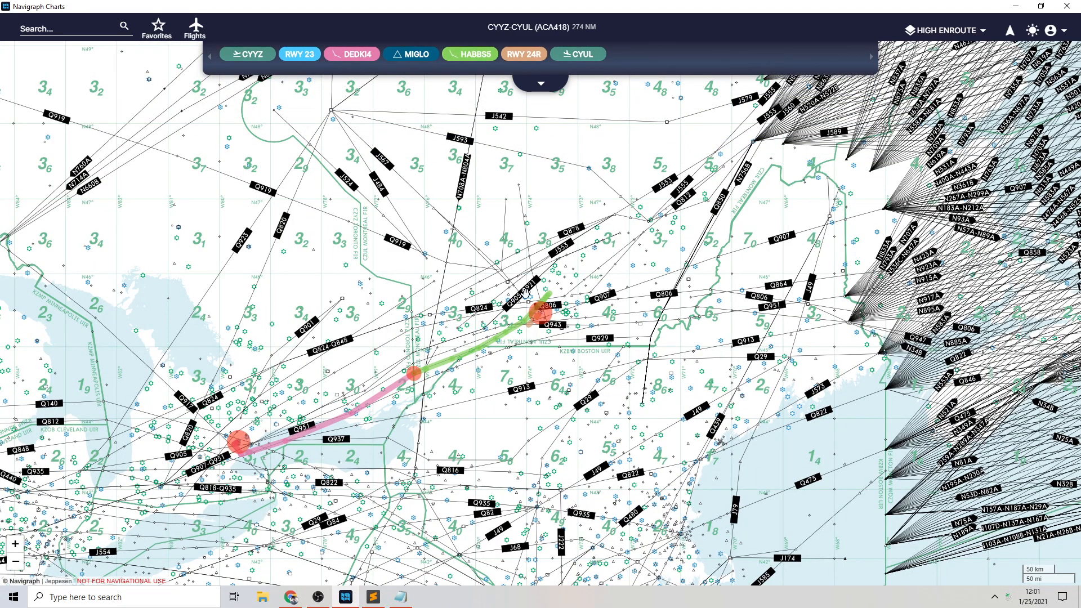